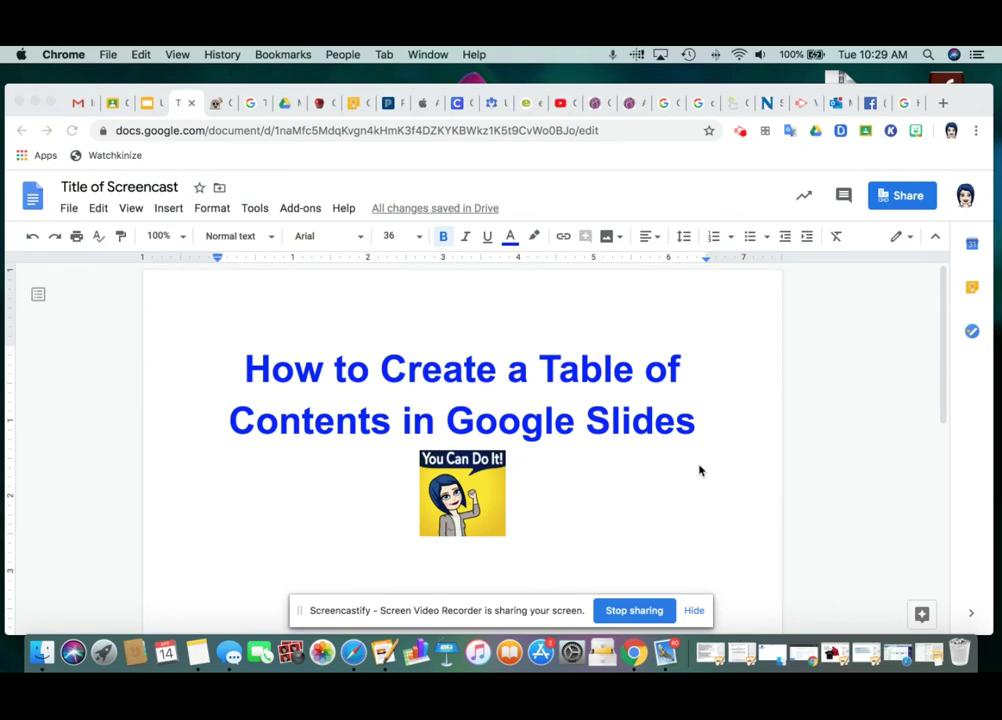
# Switch to the Untitled presentation in Google Slides to show its title slide.
pyautogui.click(151, 103)
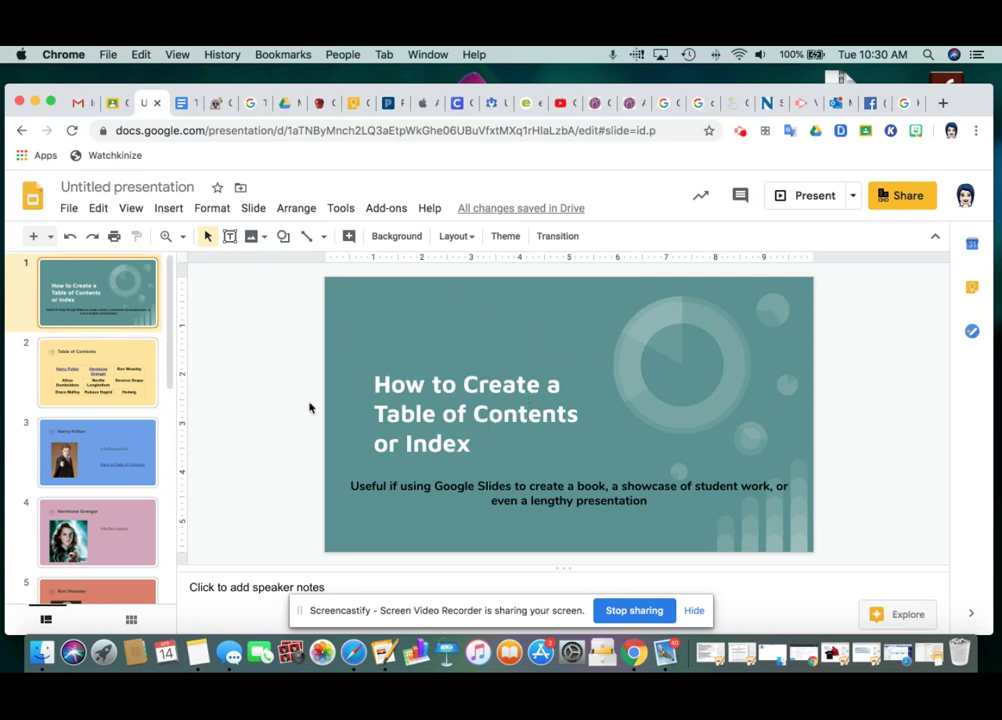
# Select the Table of Contents slide and place the insertion point between slides 2 and 3.
pyautogui.click(132, 360)
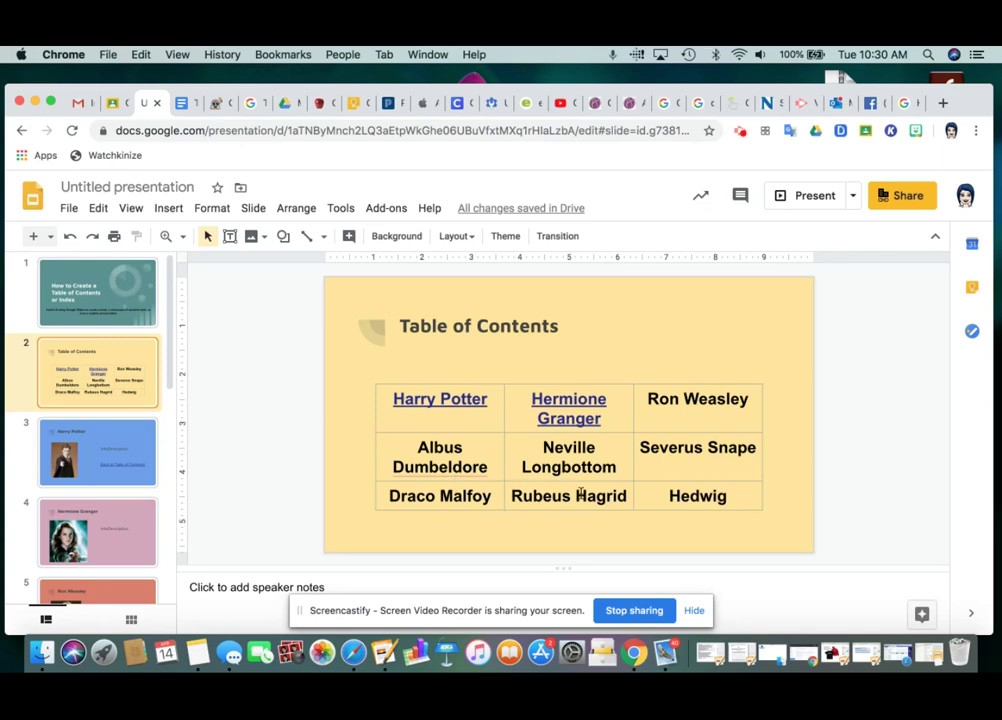
pyautogui.click(136, 414)
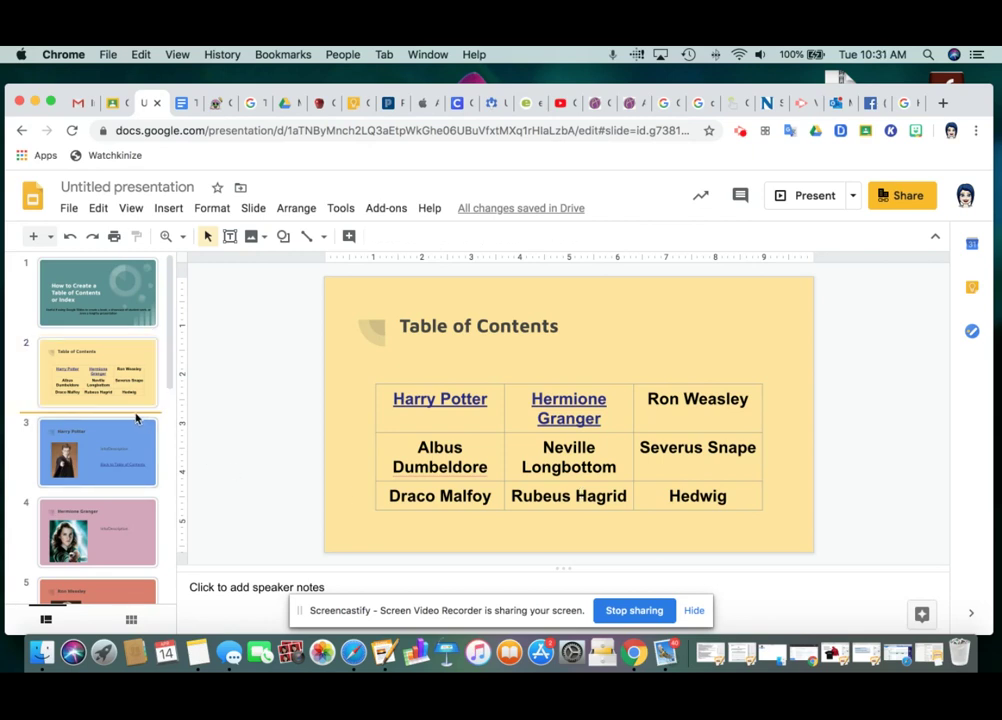
# Insert a new slide after Table of Contents titled 'index' and delete its empty body box.
pyautogui.click(255, 214)
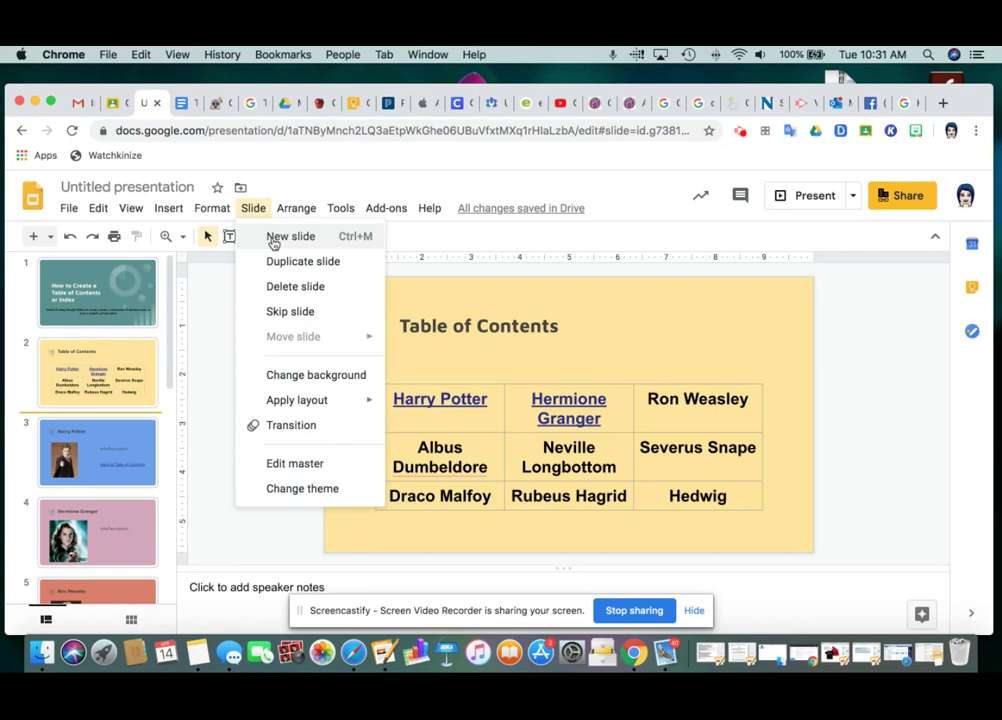
pyautogui.click(273, 238)
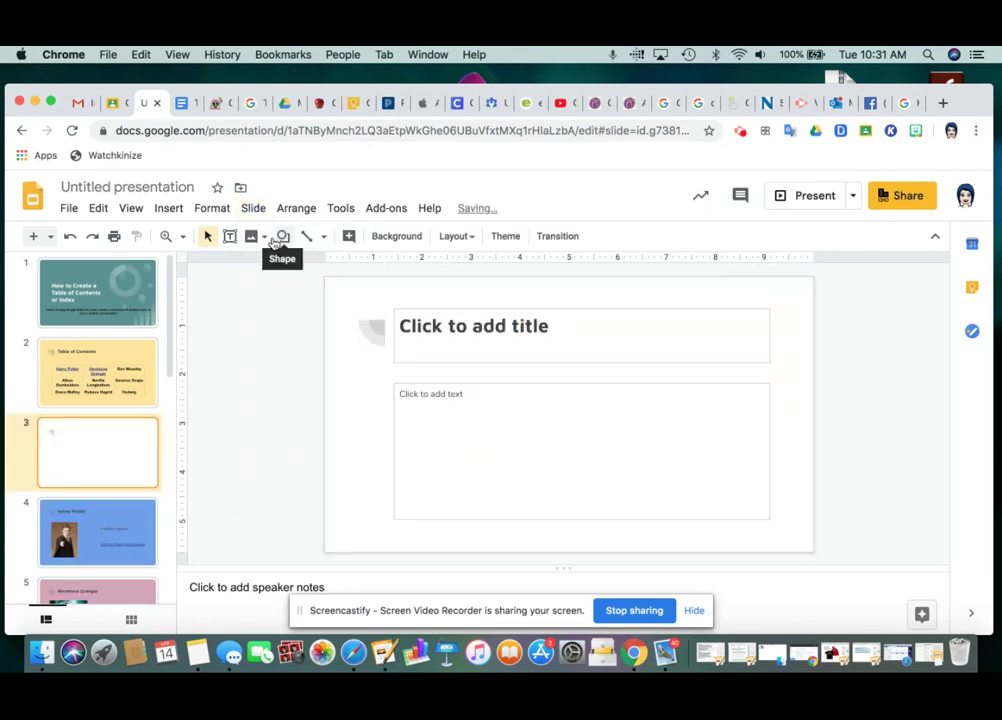
pyautogui.click(434, 328)
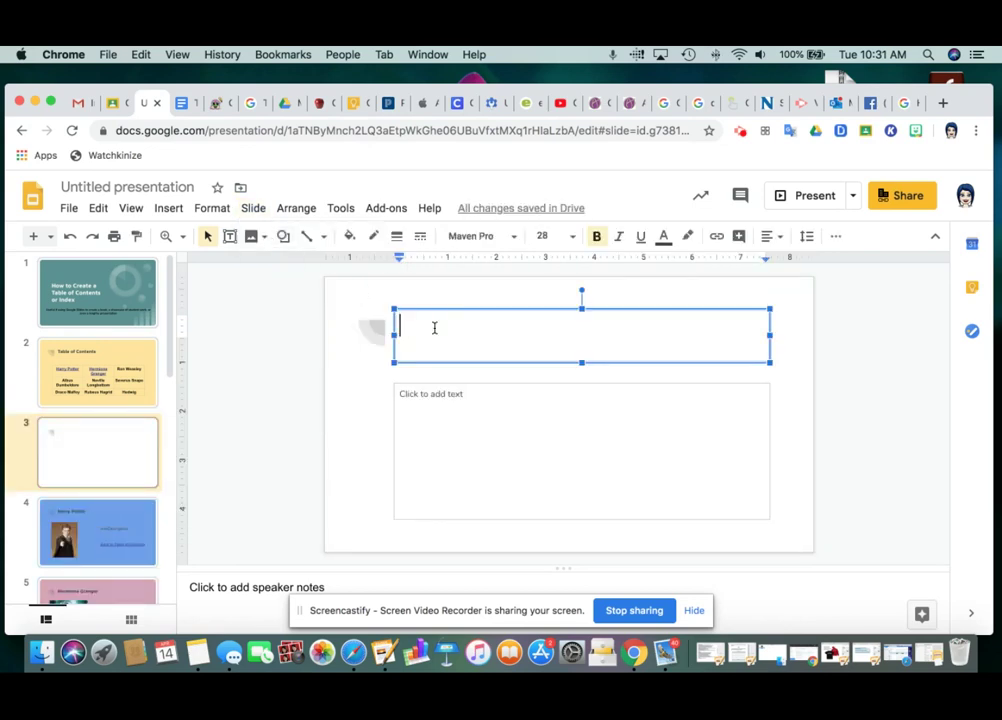
pyautogui.write('index')
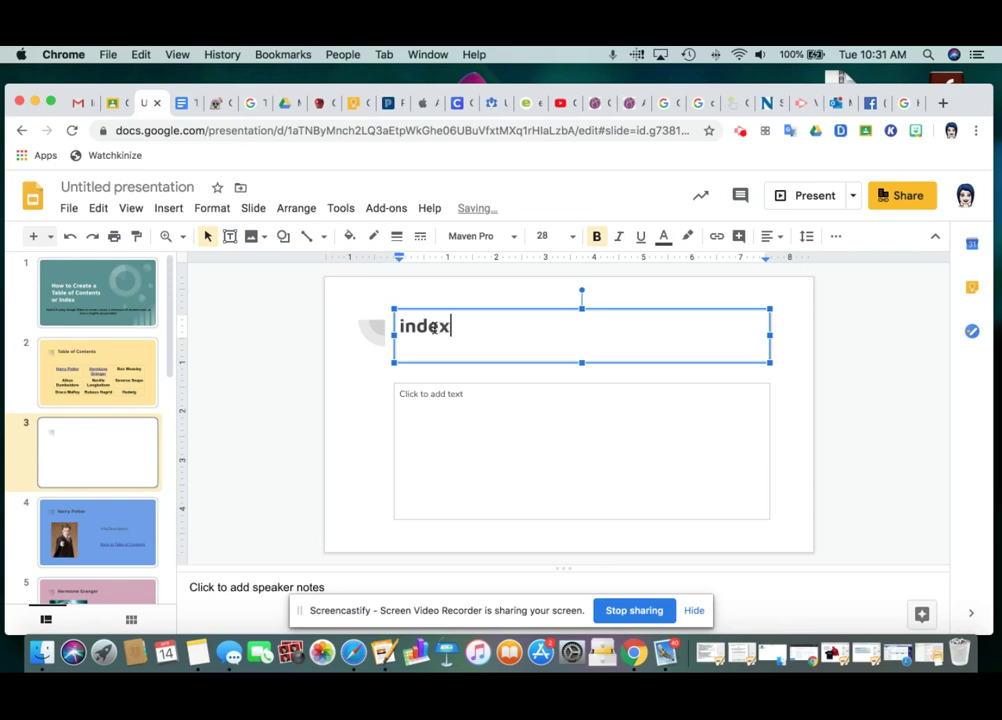
pyautogui.click(441, 385)
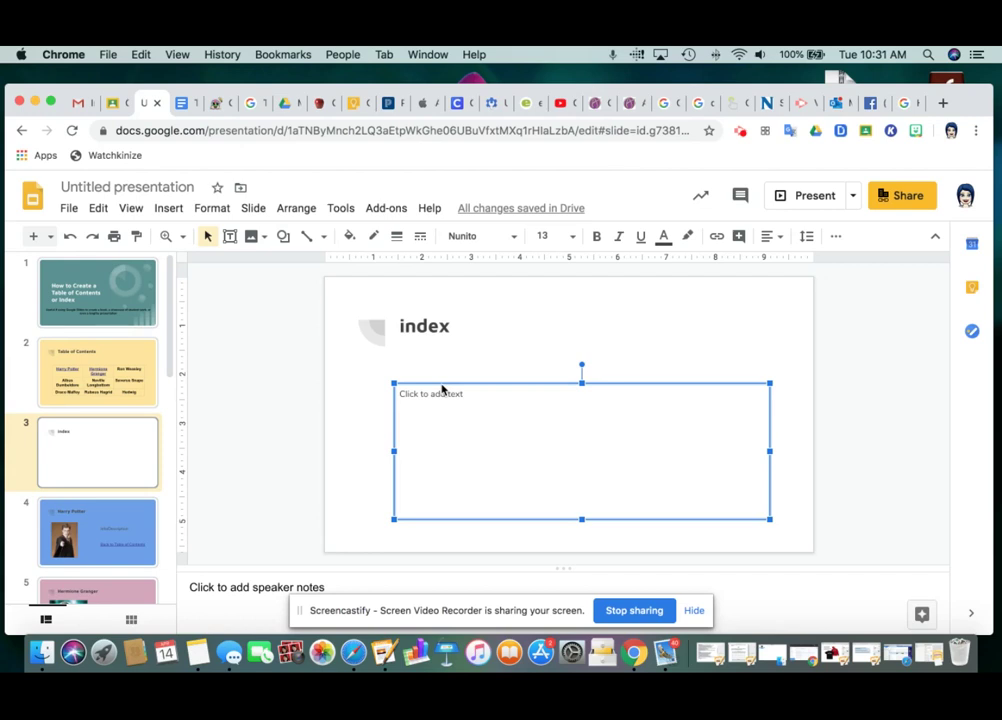
pyautogui.press('Delete')
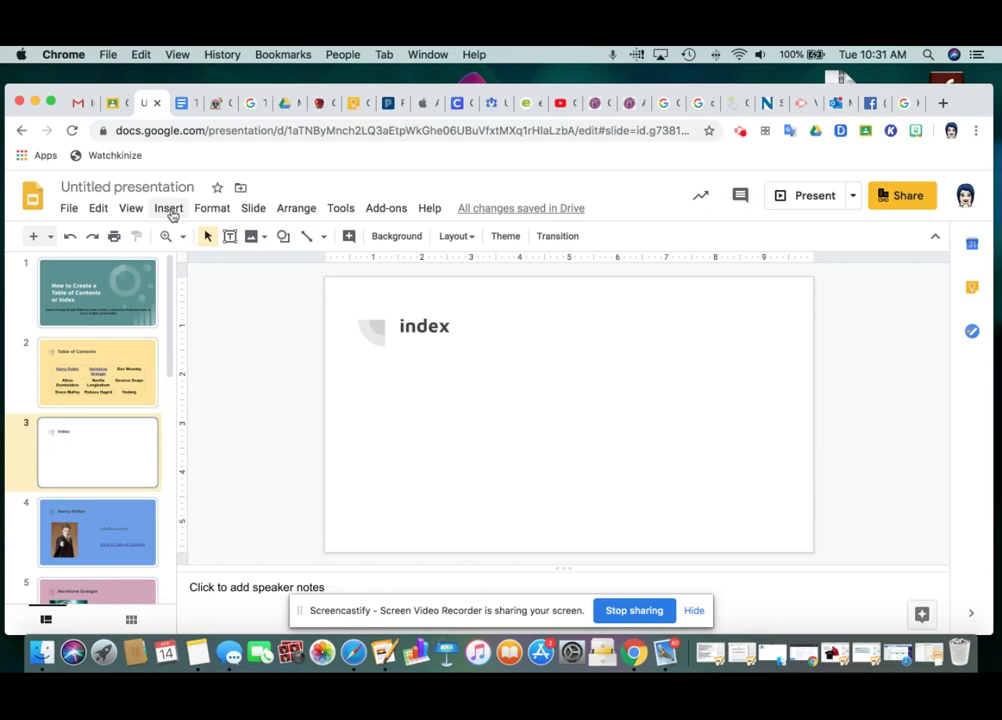
# Insert a 4x3 table and type 'jhkk' and 'kjhjkhjkh' into the first two cells.
pyautogui.click(170, 209)
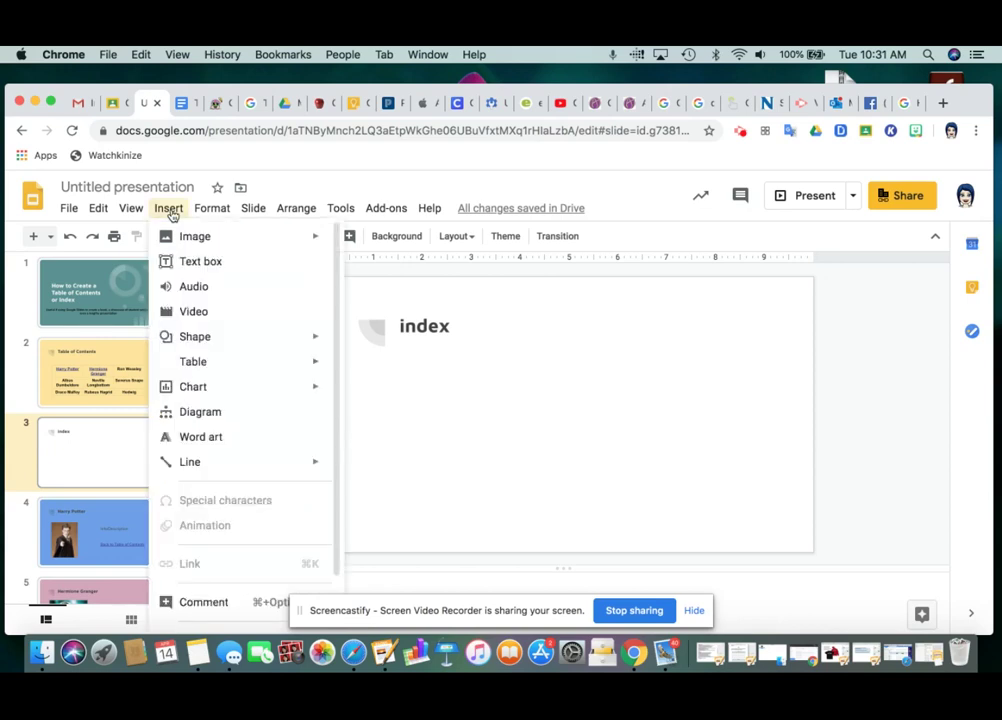
pyautogui.moveTo(217, 363)
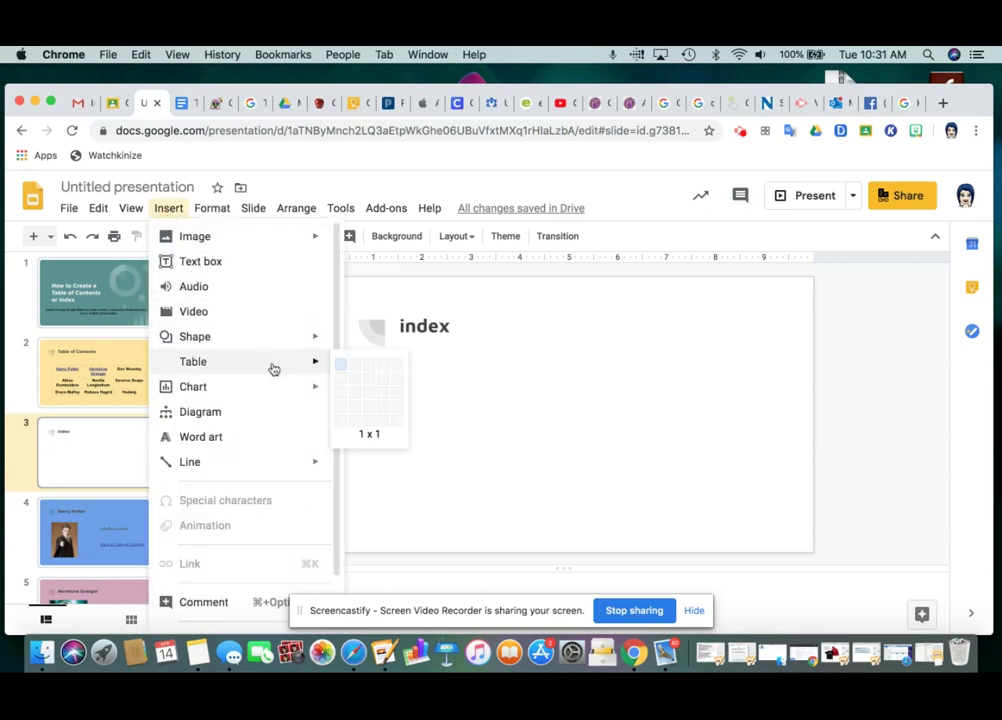
pyautogui.click(381, 397)
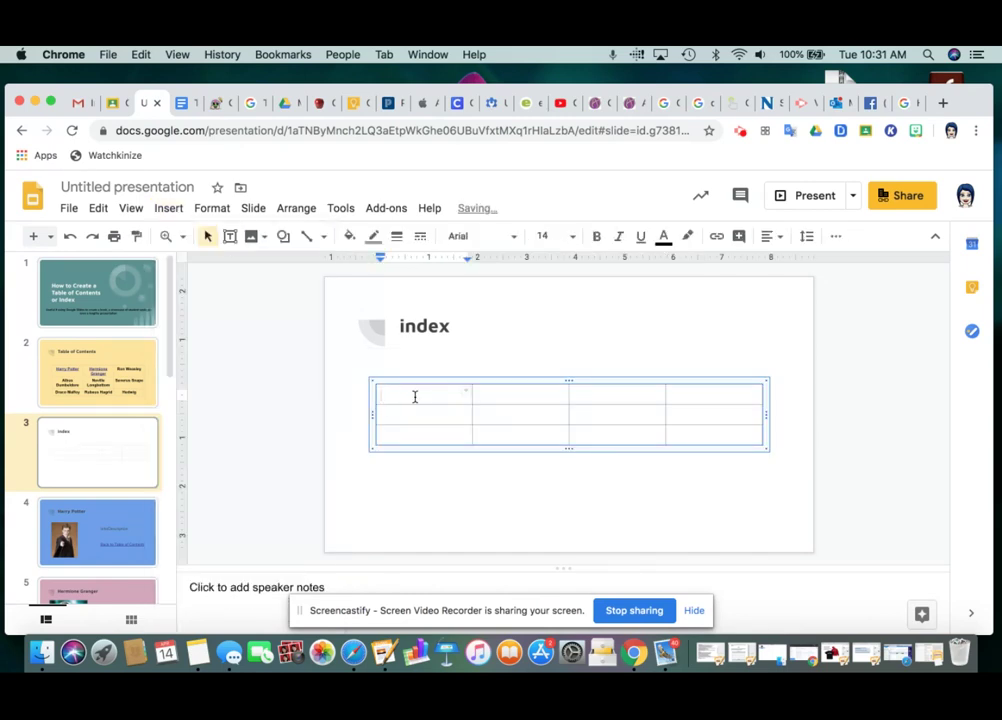
pyautogui.write('jhkk')
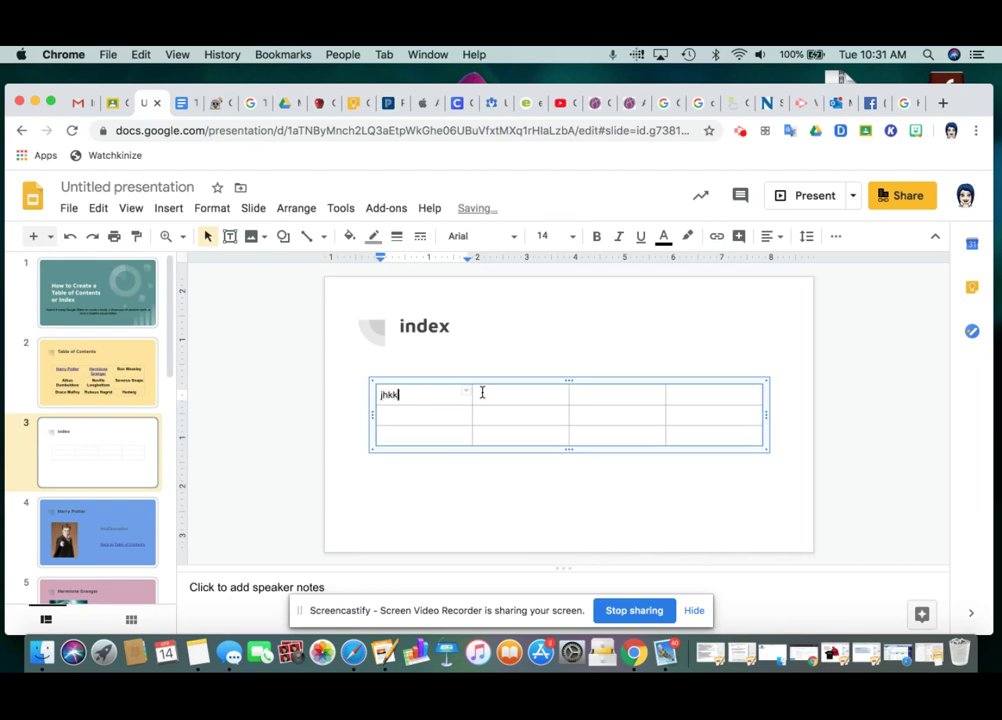
pyautogui.click(528, 393)
pyautogui.write('kjhjkhjkh')
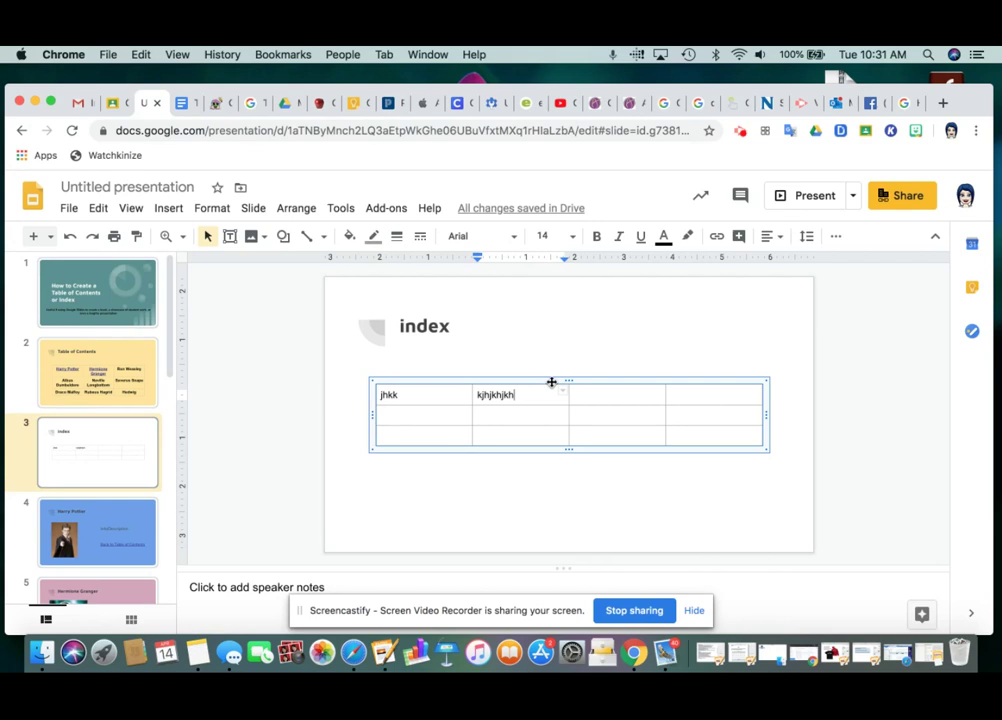
# Format the table text as 24-point, bold and centre-aligned.
pyautogui.click(551, 382)
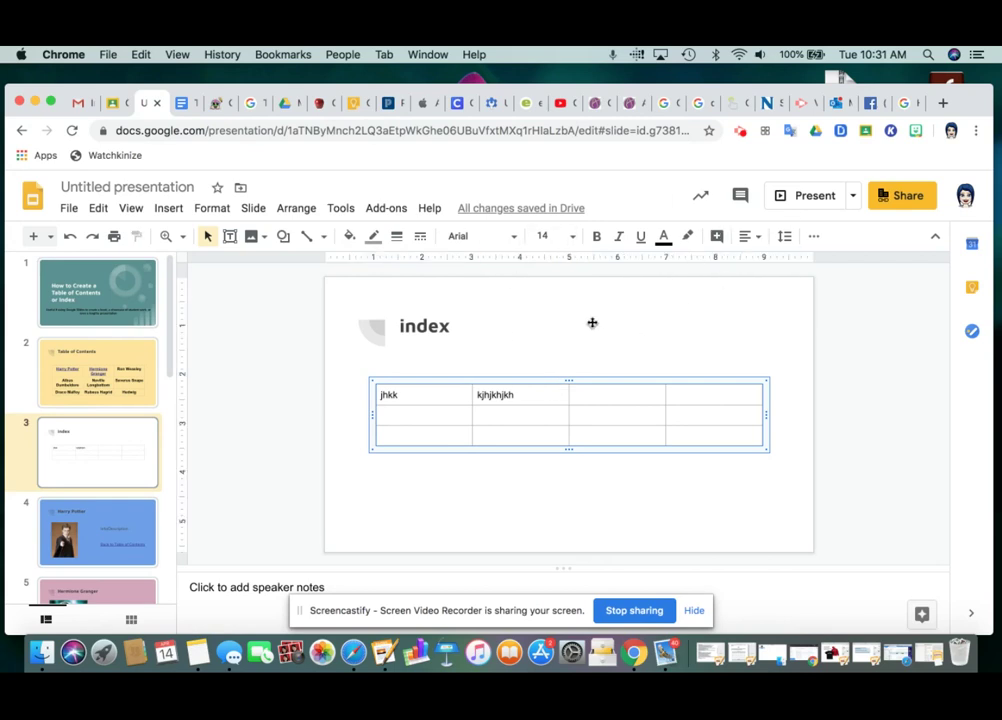
pyautogui.click(570, 236)
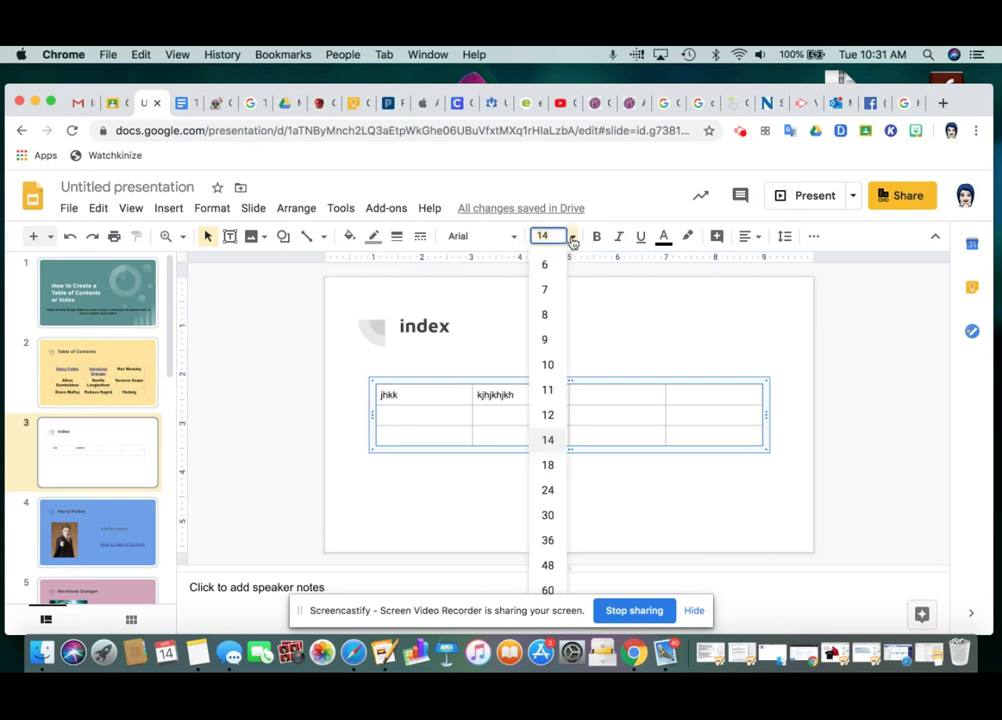
pyautogui.click(548, 489)
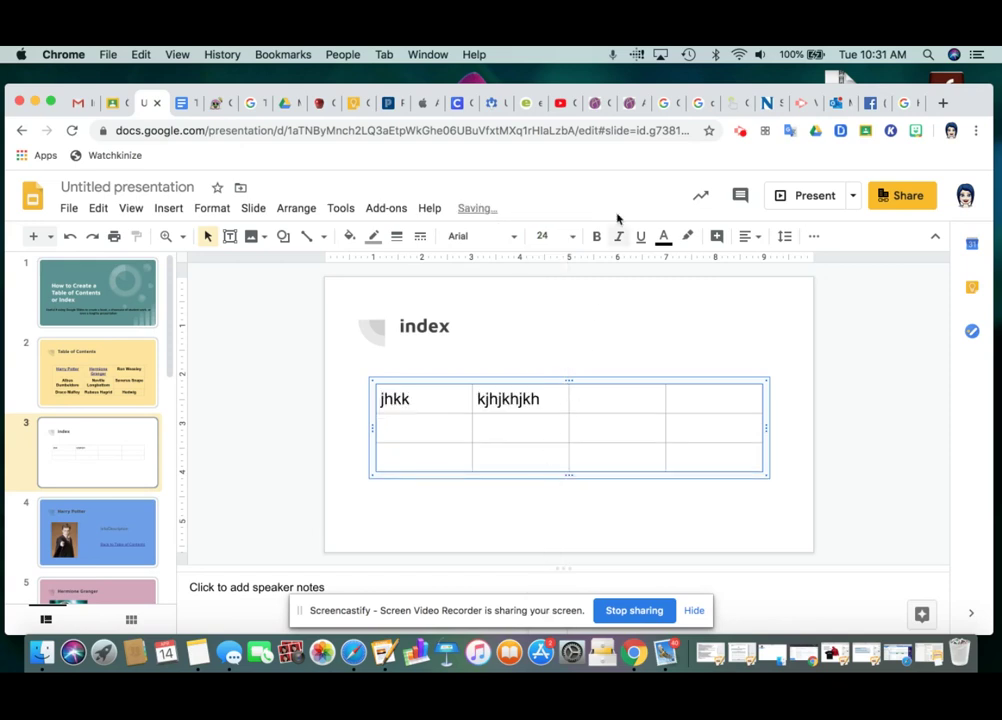
pyautogui.click(597, 237)
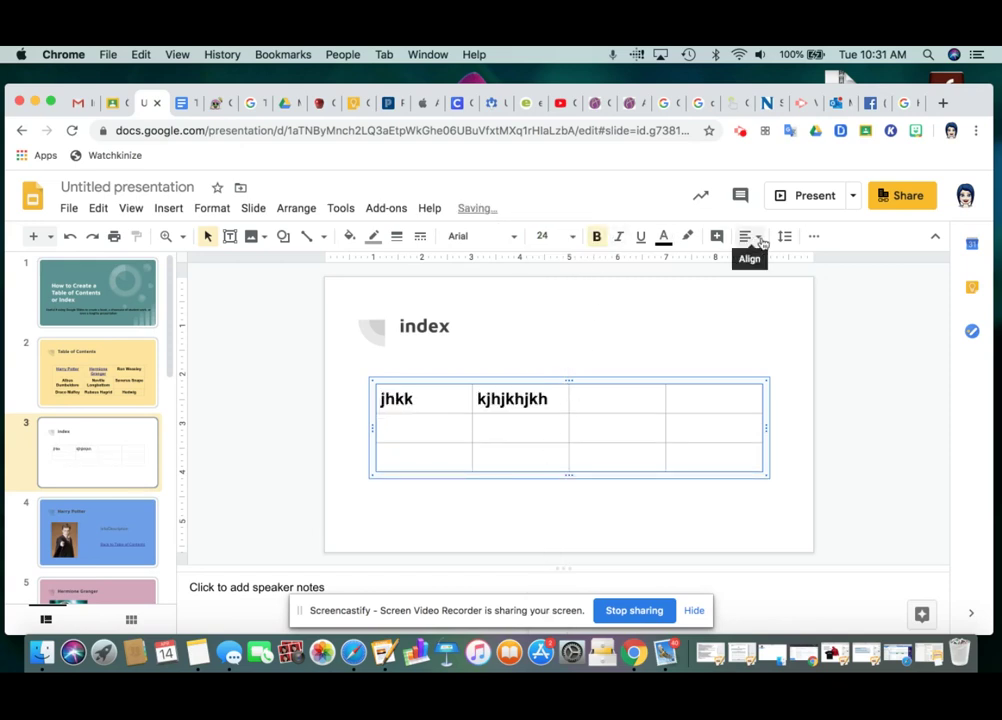
pyautogui.click(760, 238)
pyautogui.click(771, 261)
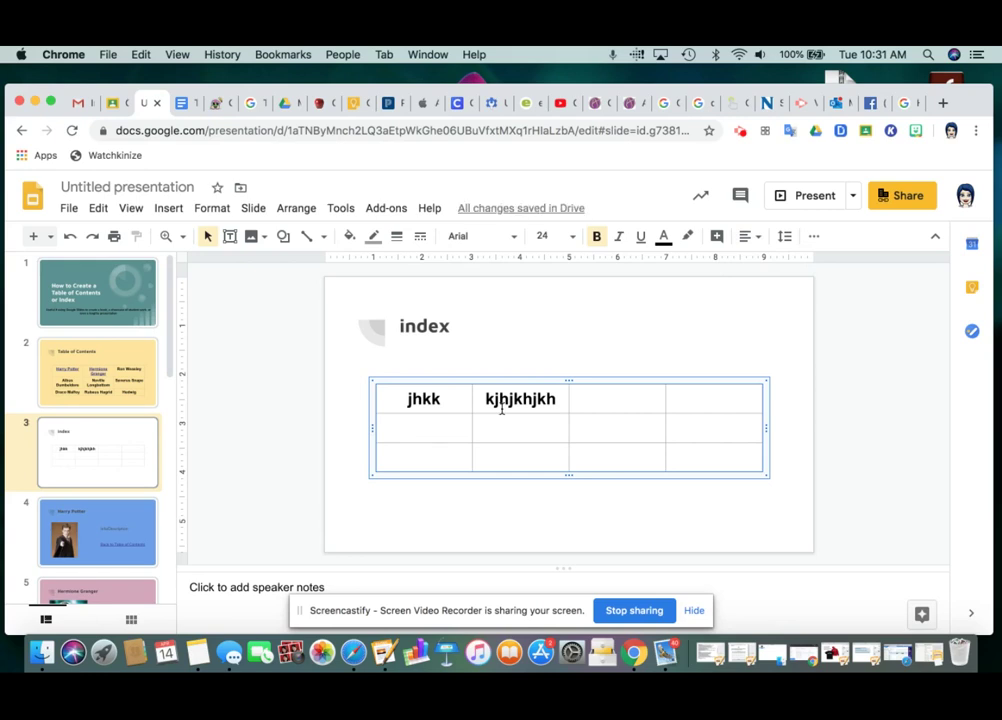
# Delete the index slide, then go back to the Table of Contents slide and browse the deck.
pyautogui.click(124, 432)
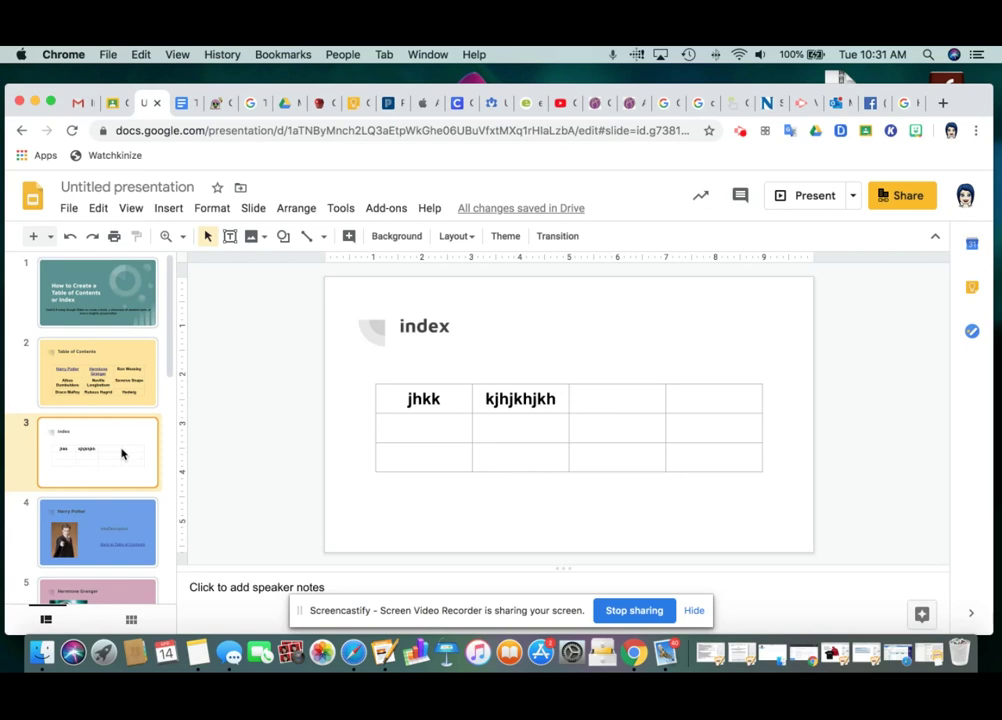
pyautogui.press('Delete')
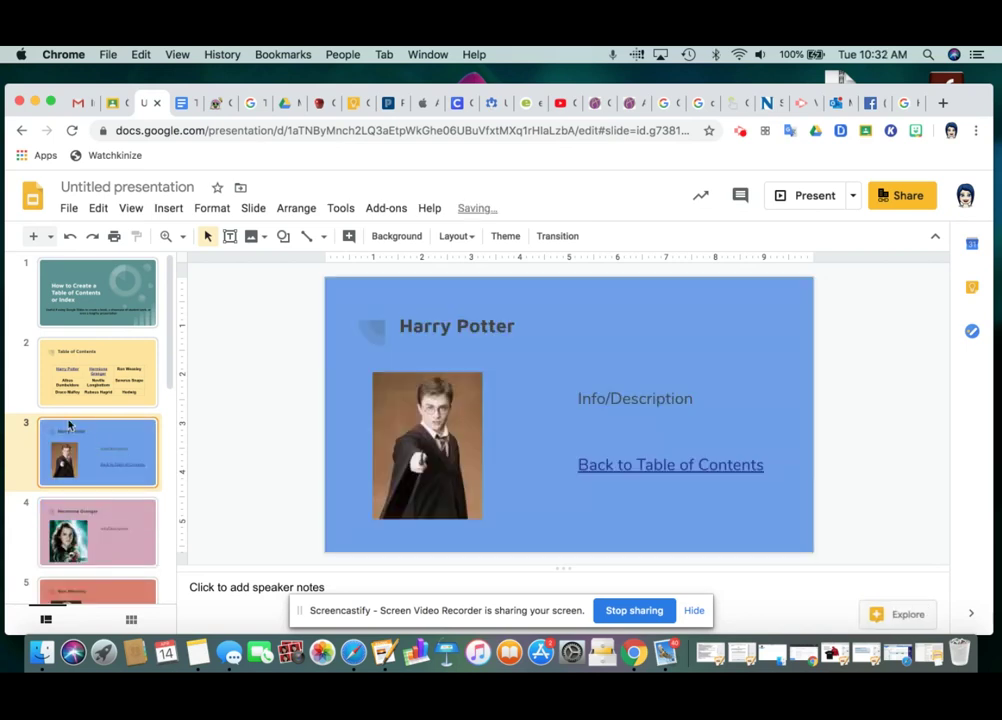
pyautogui.click(121, 352)
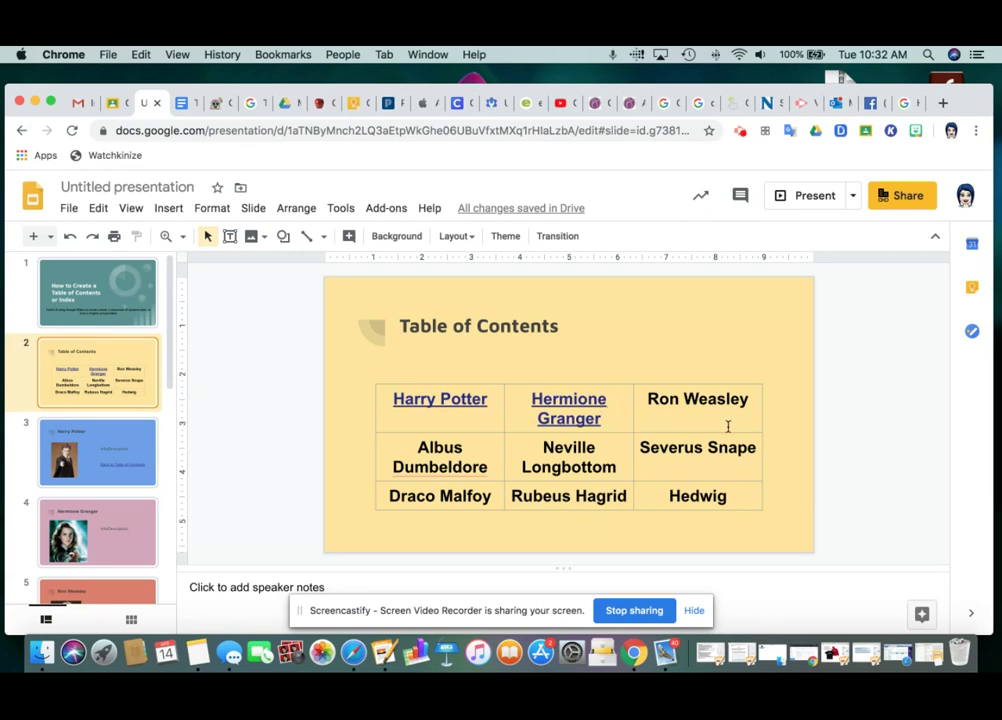
pyautogui.scroll(-2, 147, 465)
pyautogui.scroll(-8, 147, 465)
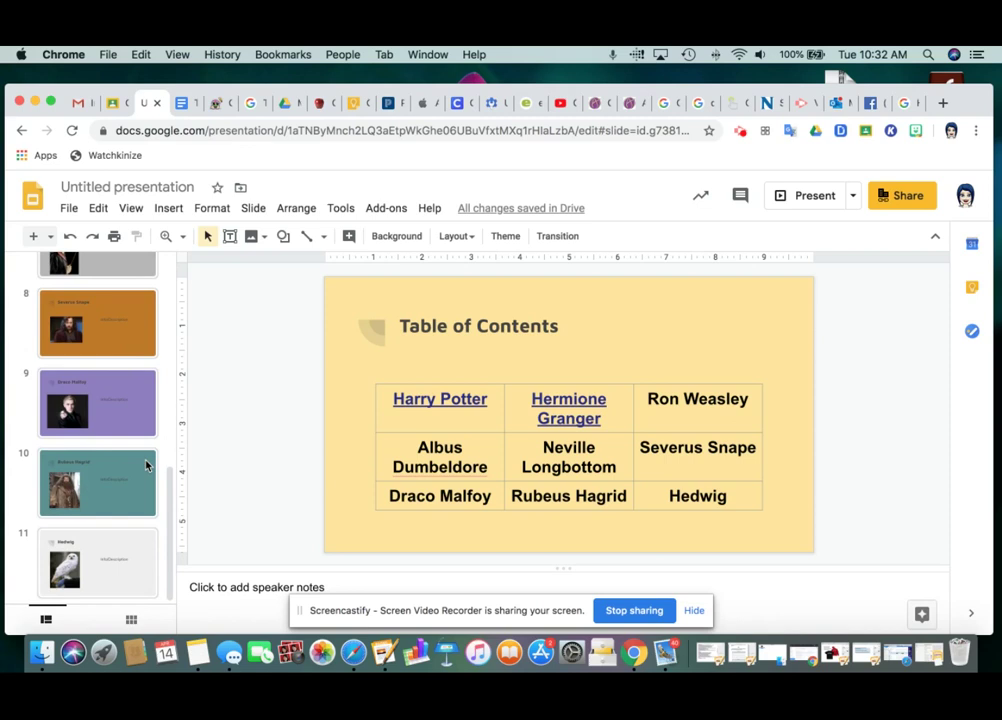
pyautogui.scroll(10, 147, 465)
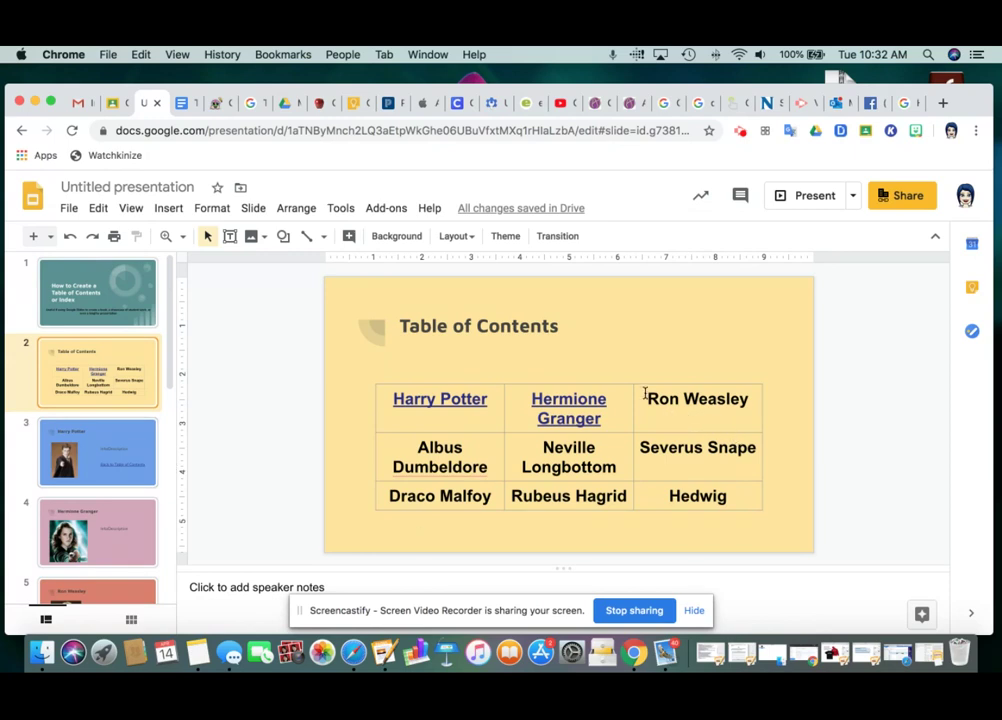
# Link the 'Ron Weasley' table entry to Slide 5: Ron Weasley.
pyautogui.moveTo(648, 397); pyautogui.dragTo(748, 399)
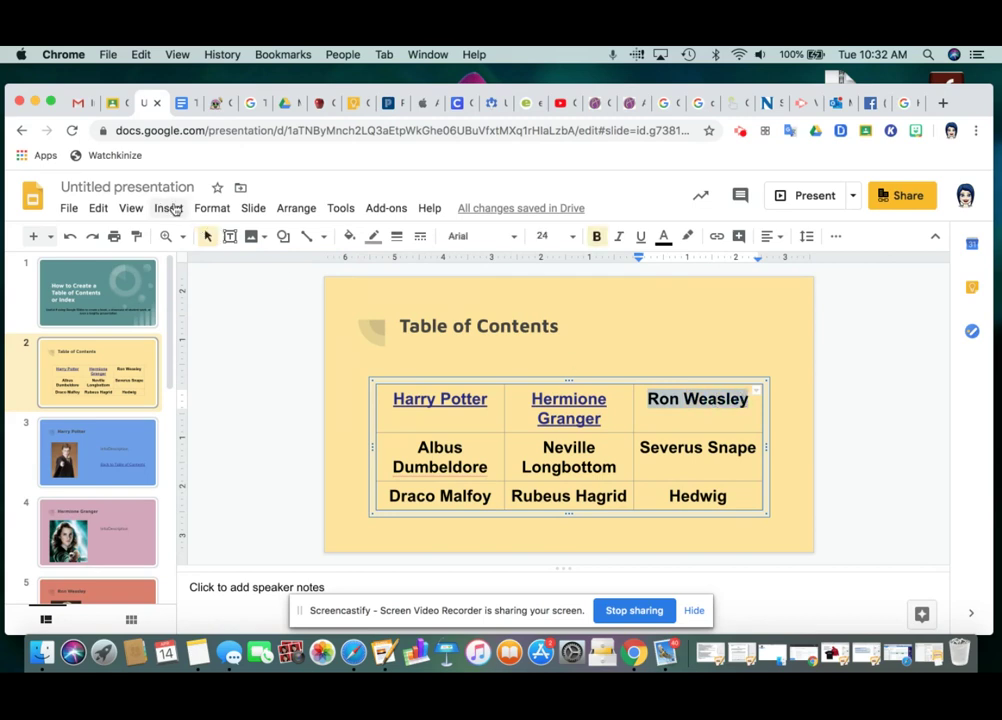
pyautogui.click(170, 208)
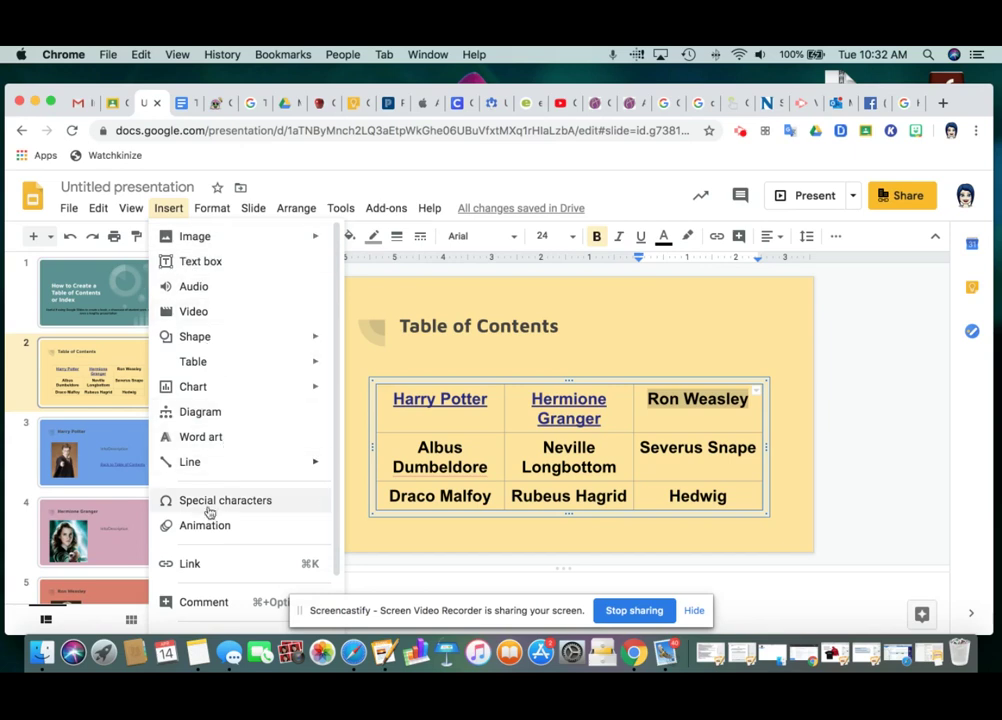
pyautogui.click(190, 564)
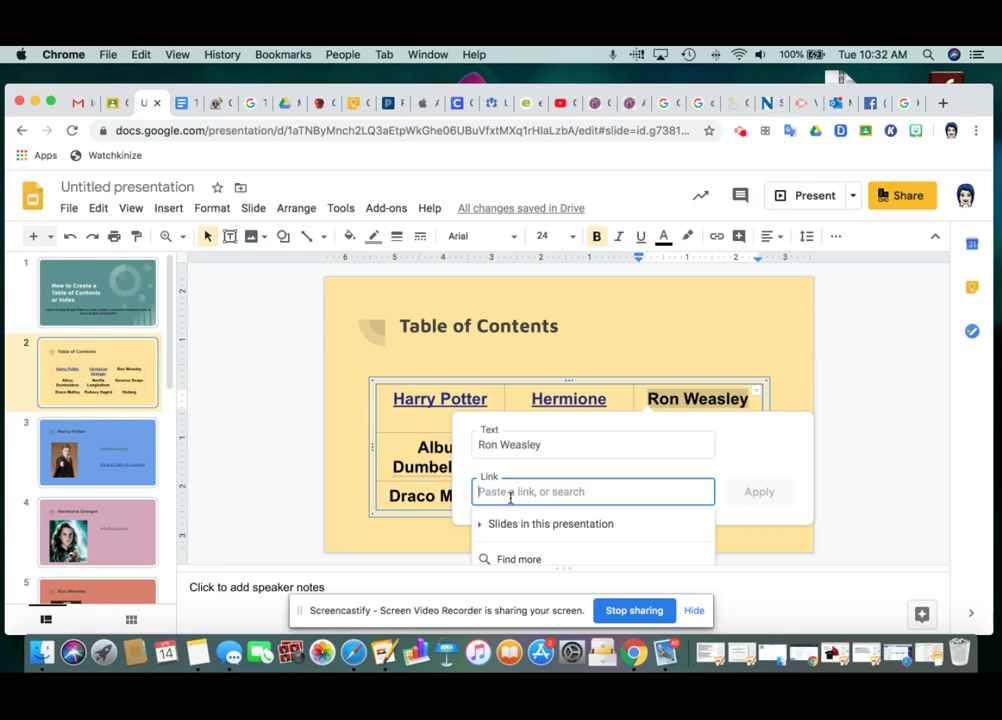
pyautogui.click(557, 527)
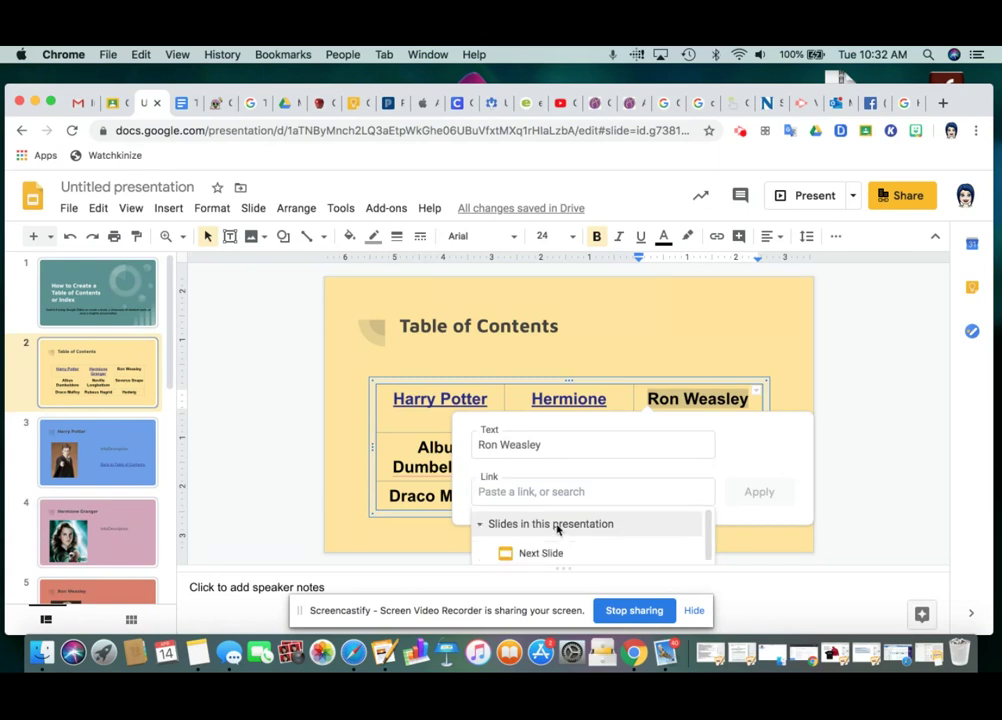
pyautogui.scroll(-2, 557, 529)
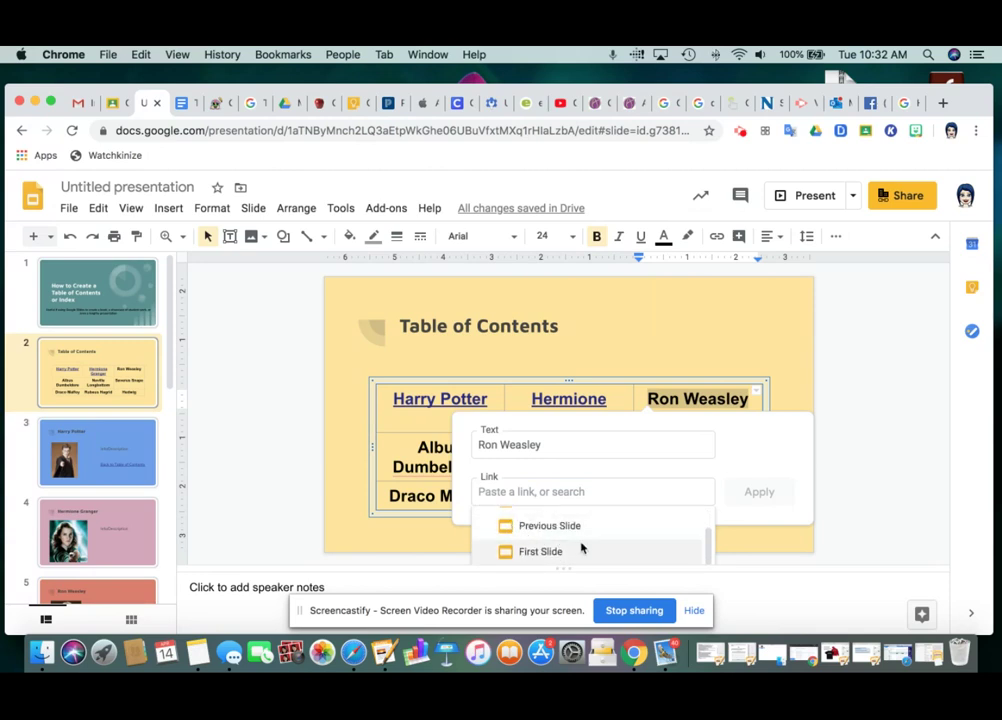
pyautogui.scroll(-3, 582, 546)
pyautogui.scroll(-2, 582, 546)
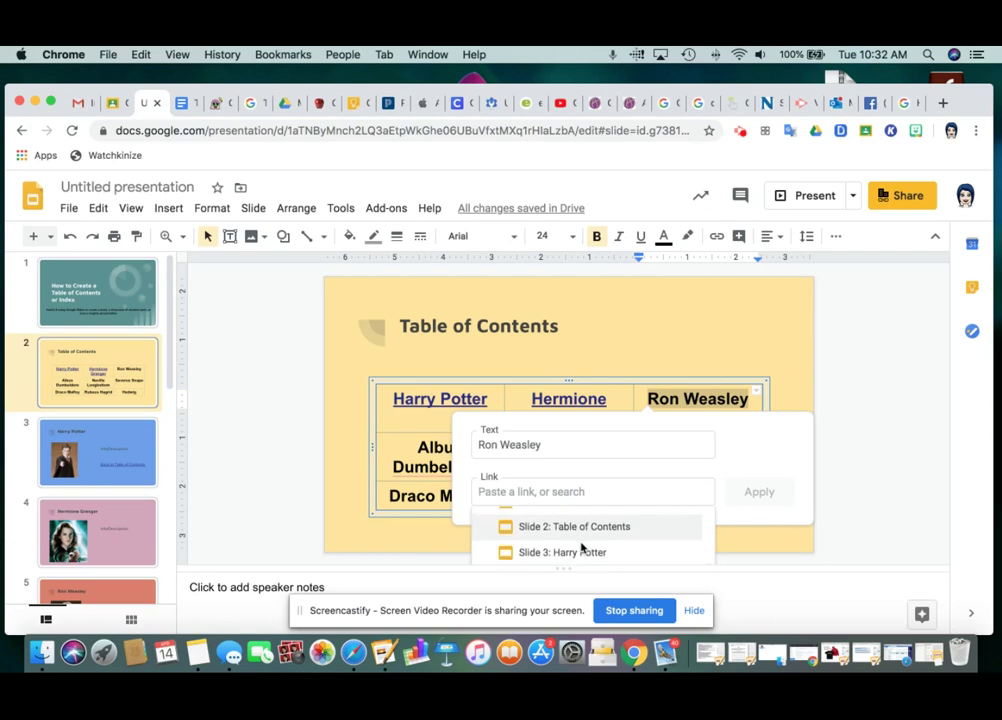
pyautogui.scroll(-3, 581, 546)
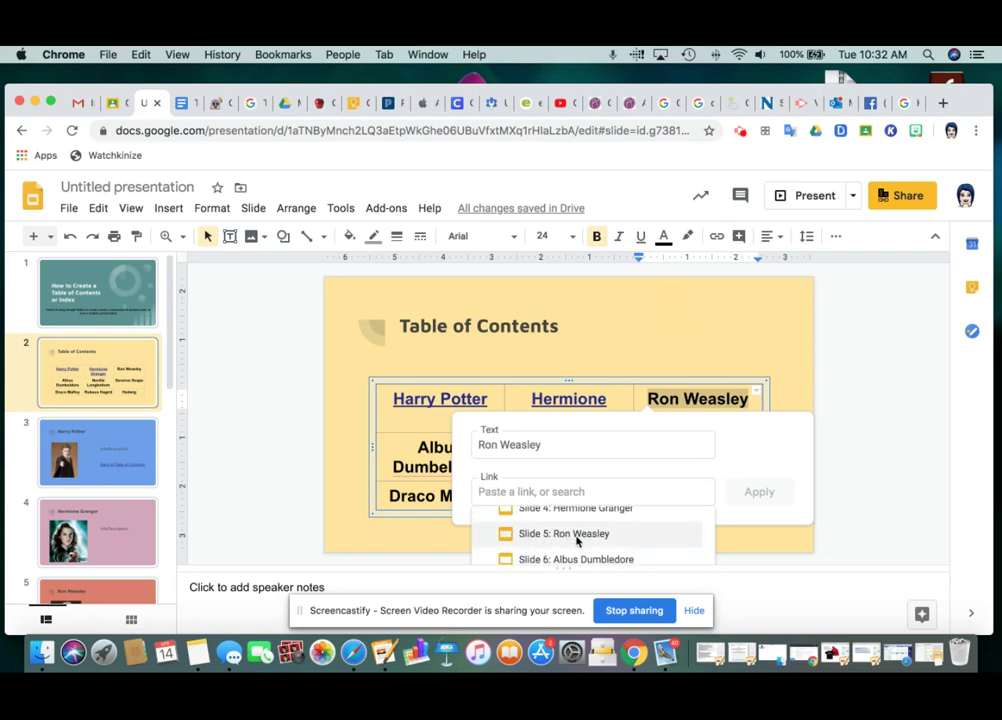
pyautogui.click(579, 537)
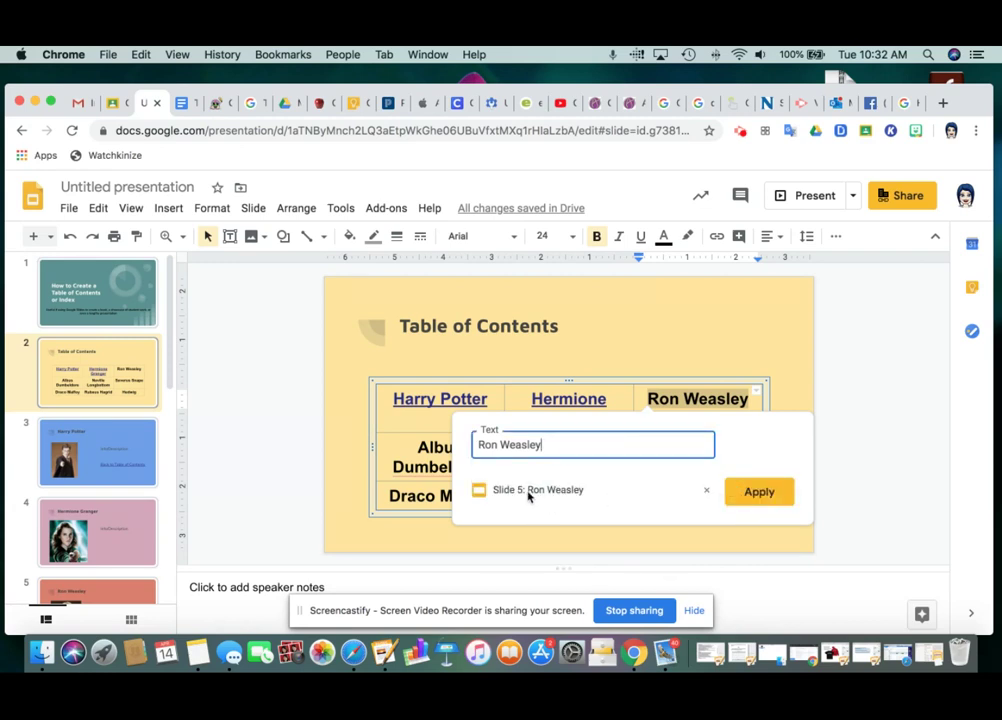
pyautogui.click(772, 494)
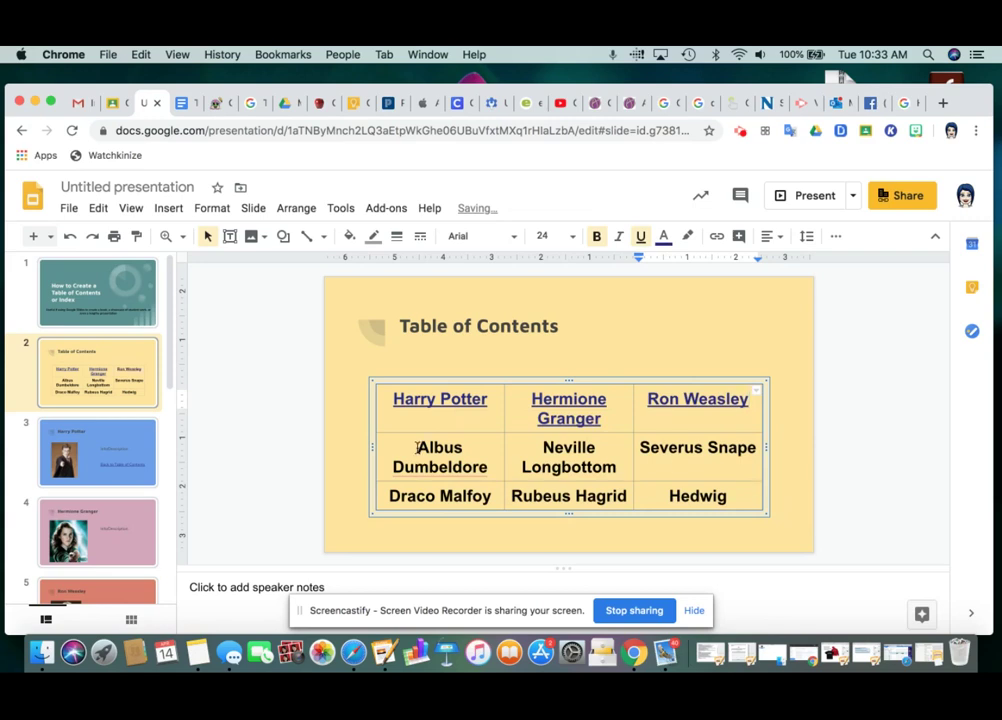
# Link the 'Albus Dumbeldore' table entry to Slide 6: Albus Dumbledore.
pyautogui.moveTo(420, 445); pyautogui.dragTo(484, 460)
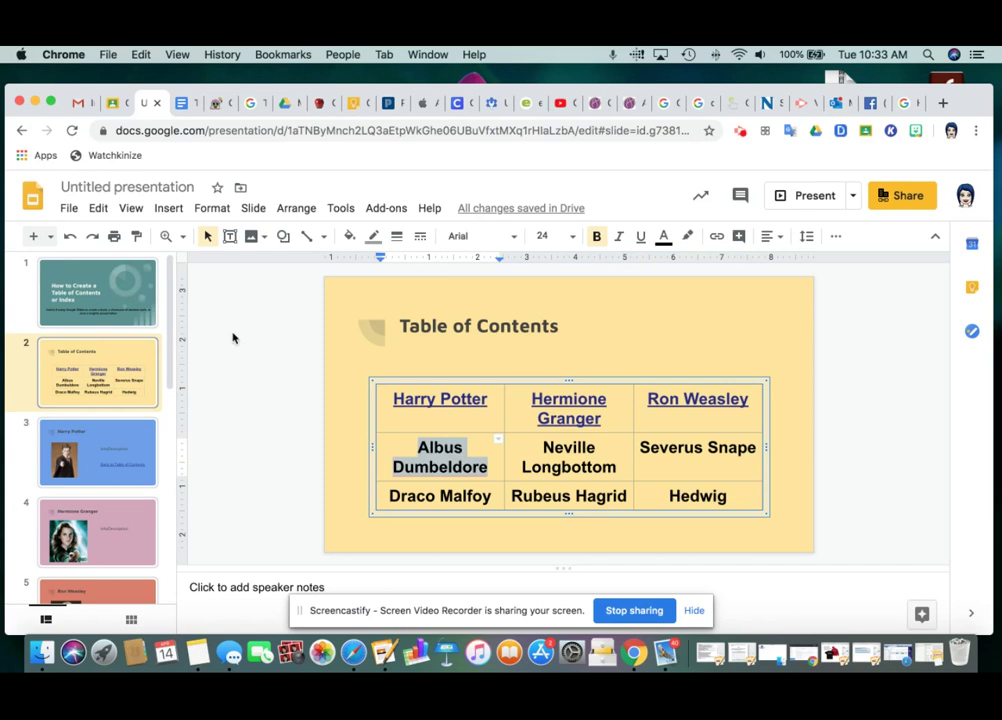
pyautogui.click(170, 207)
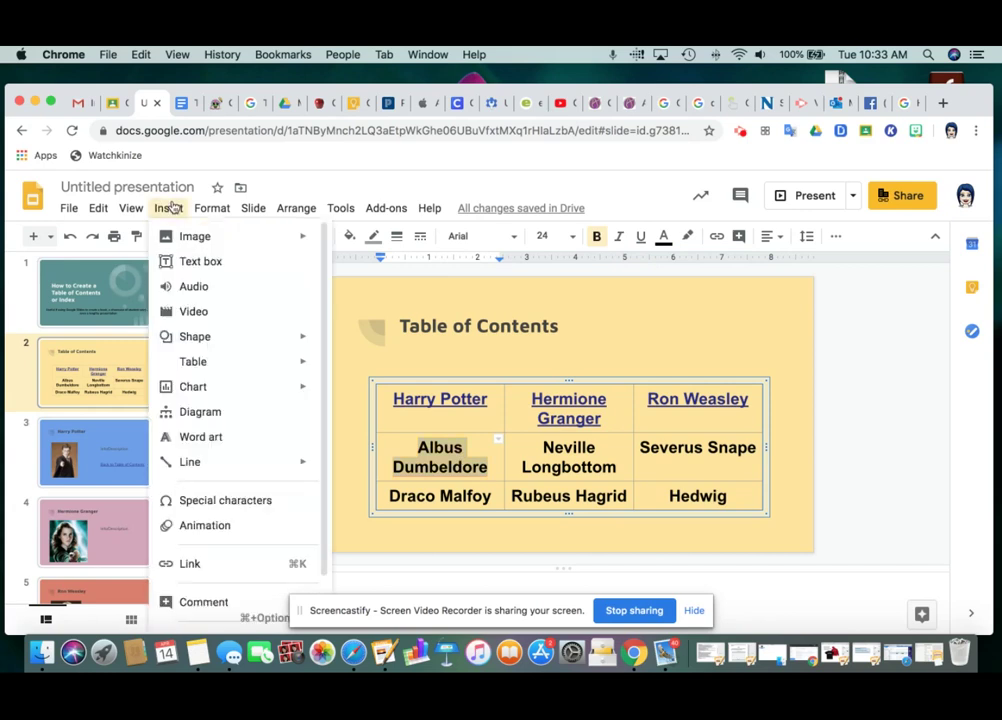
pyautogui.click(210, 564)
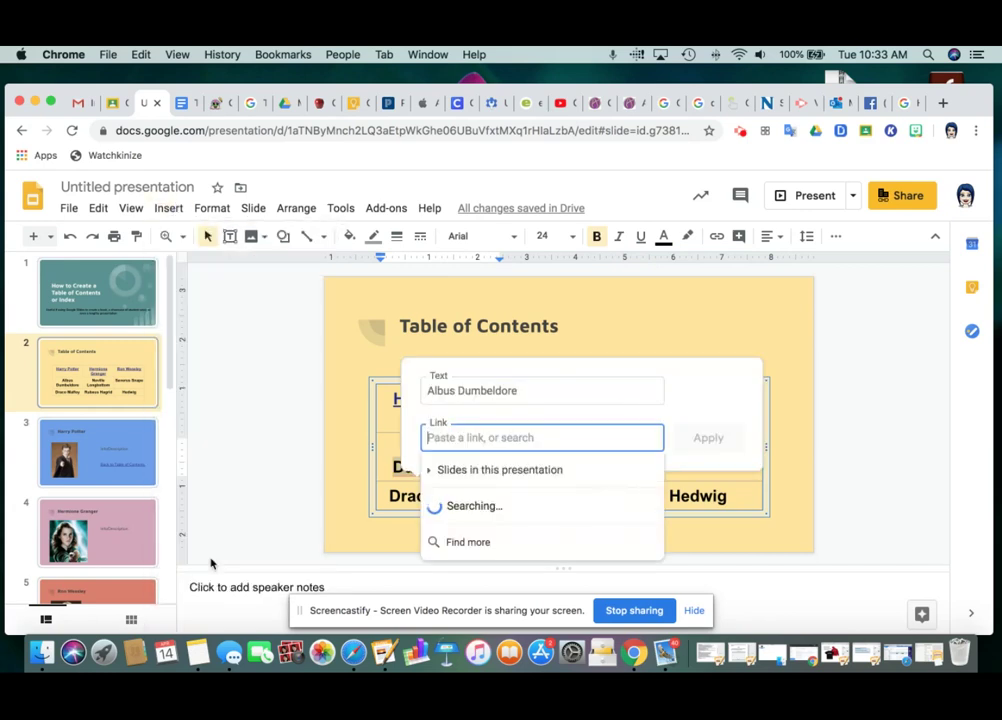
pyautogui.click(531, 471)
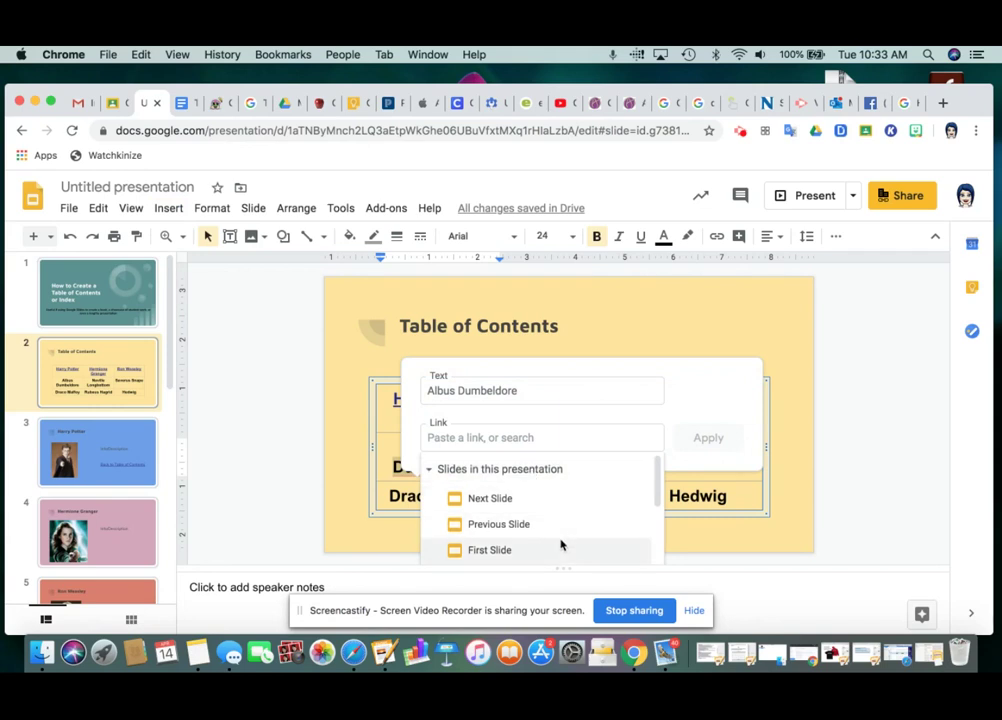
pyautogui.scroll(-5, 561, 543)
pyautogui.scroll(-2, 560, 542)
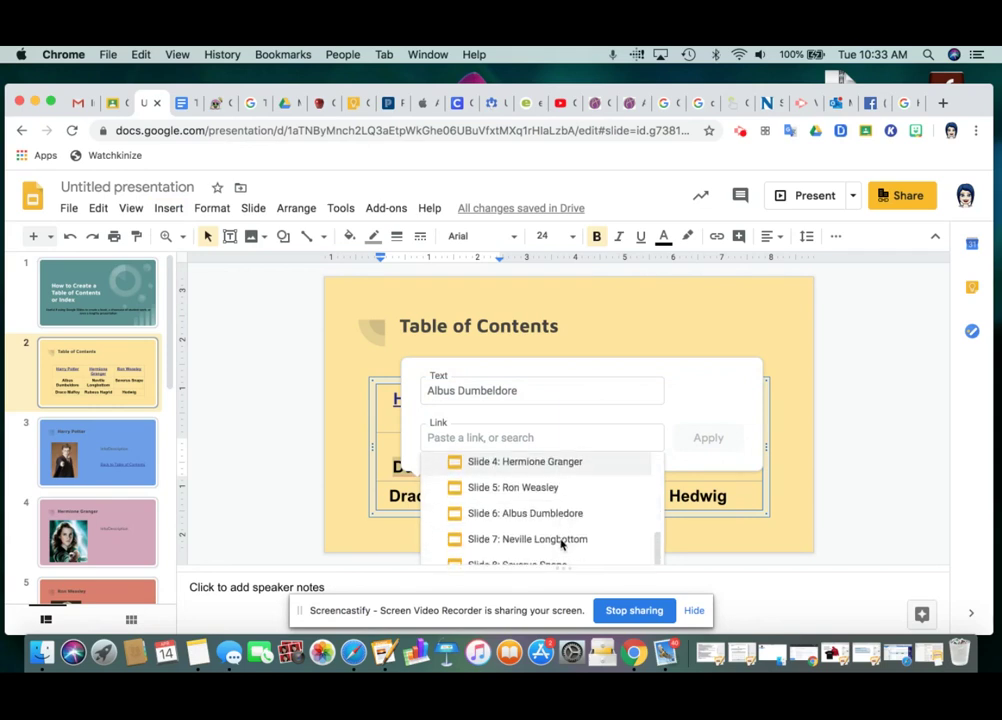
pyautogui.click(548, 514)
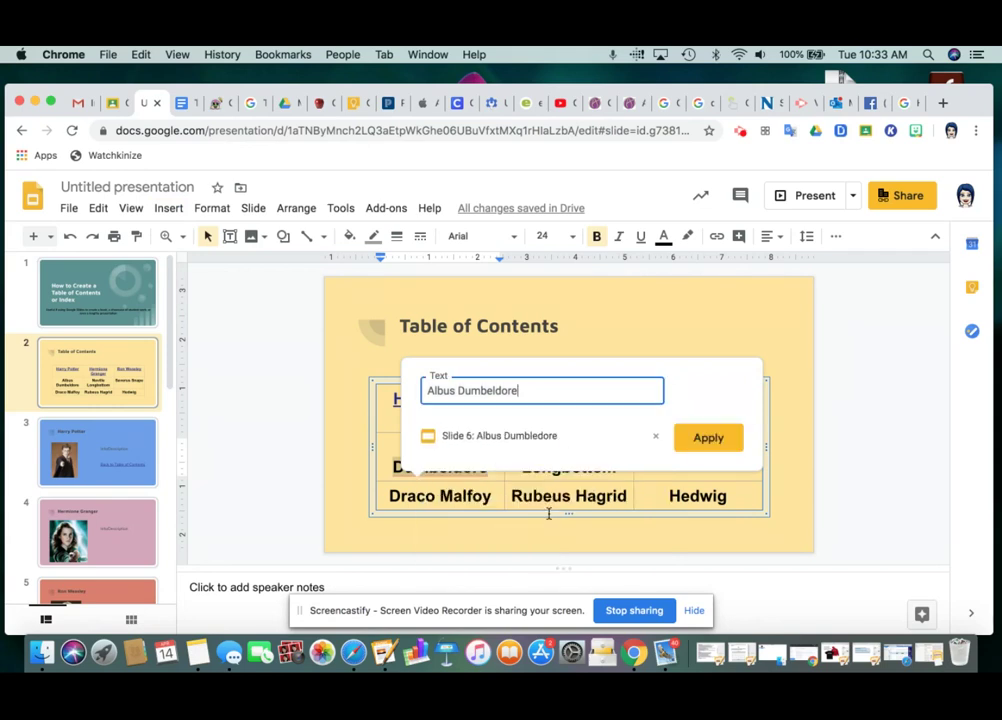
pyautogui.click(722, 437)
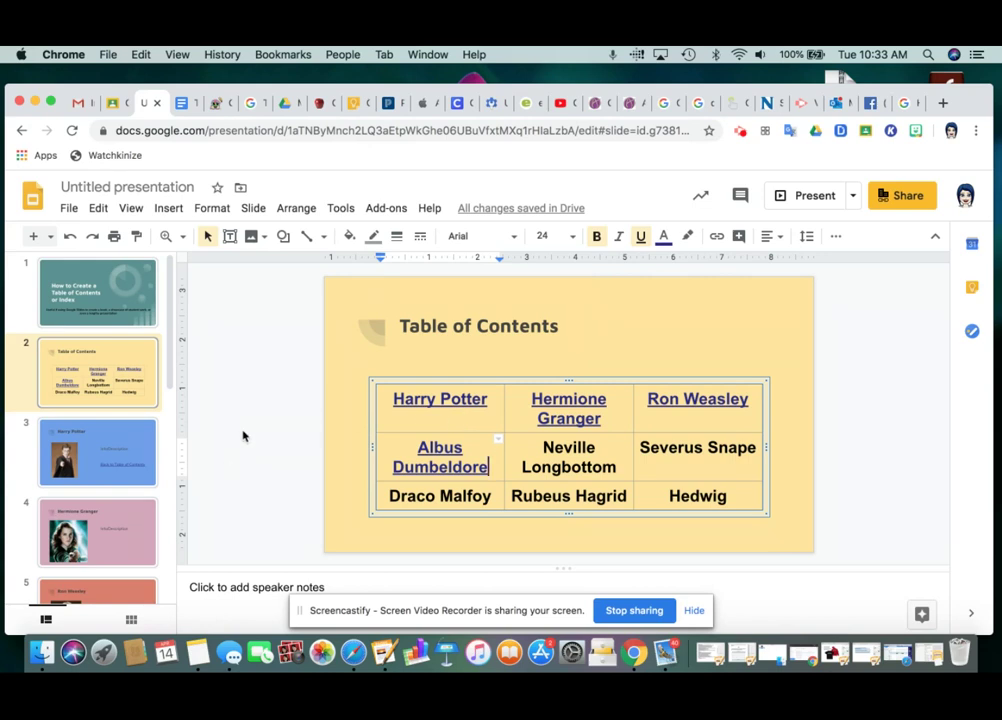
# On the Hermione Granger slide, type 'Back to Table of Contents' on a new line below Info/Description.
pyautogui.click(114, 450)
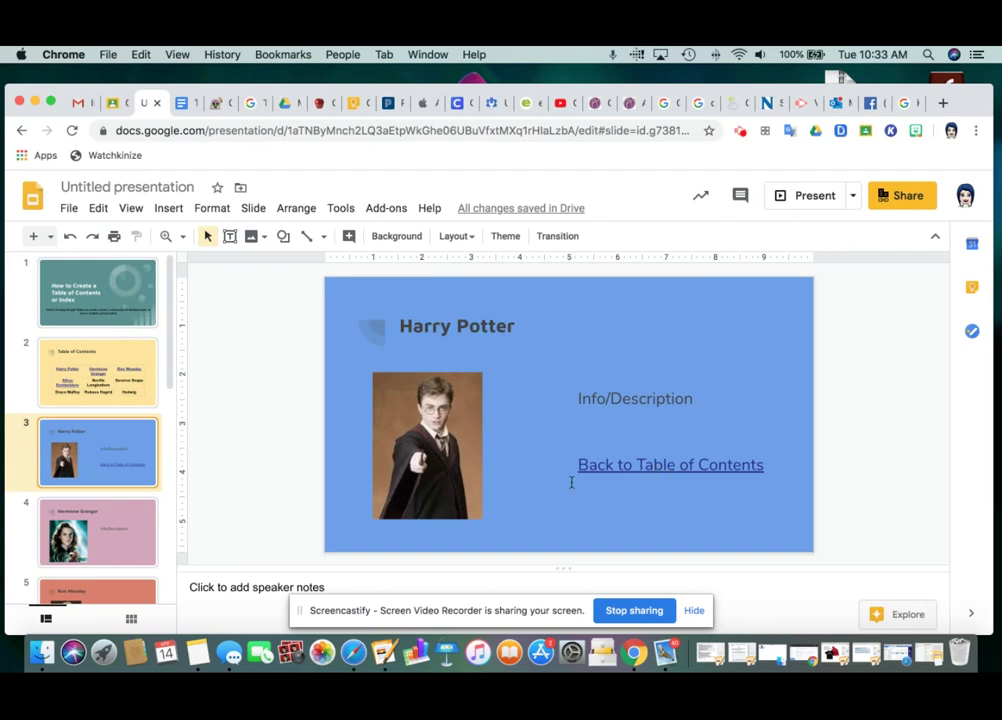
pyautogui.click(113, 541)
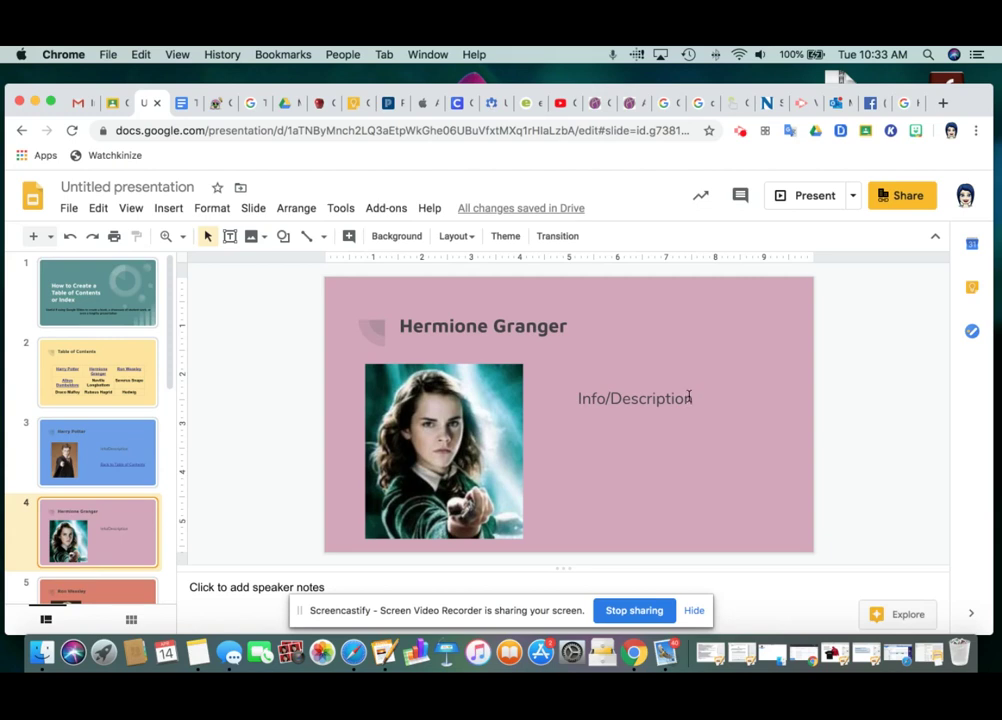
pyautogui.click(689, 397)
pyautogui.press('Return')
pyautogui.press('Return')
pyautogui.press('Return')
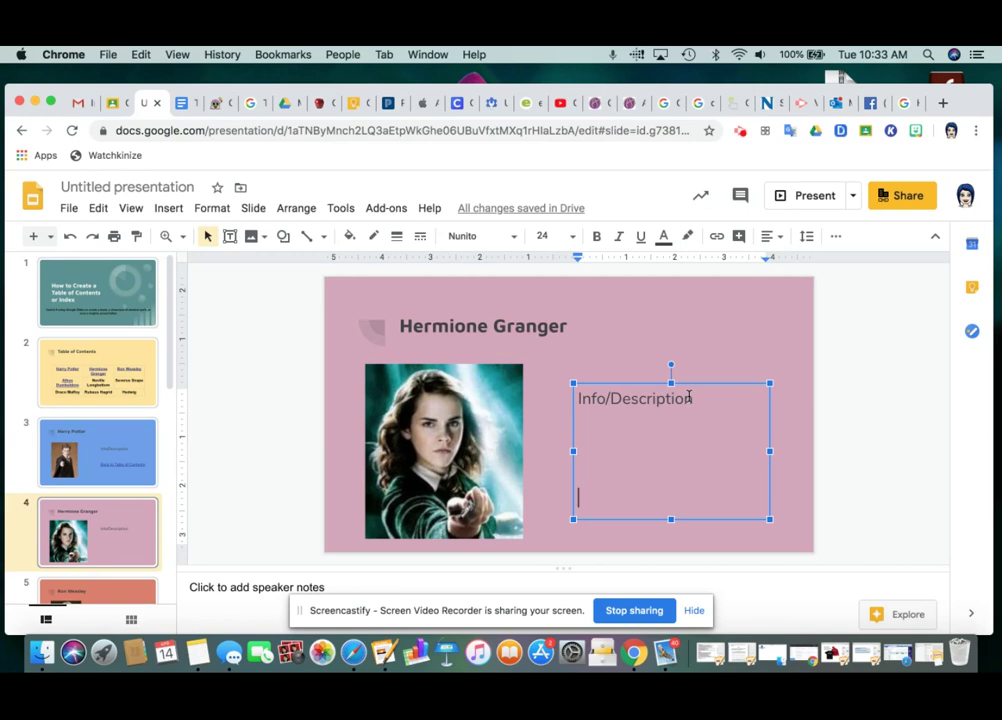
pyautogui.write('Back o')
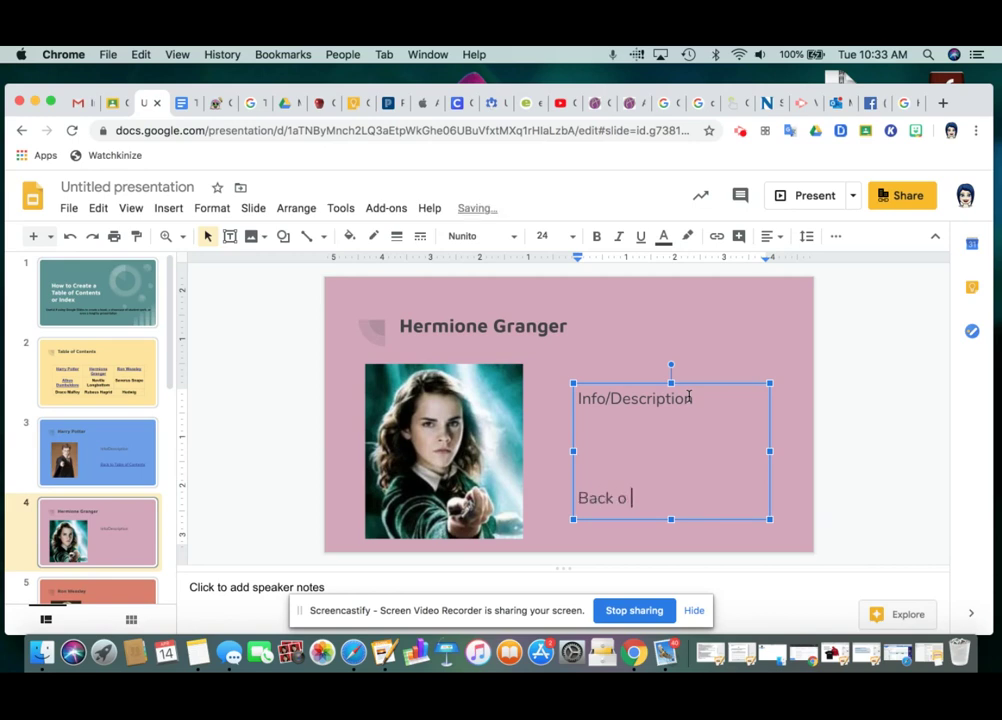
pyautogui.press('BackSpace')
pyautogui.write('to Table of Contents')
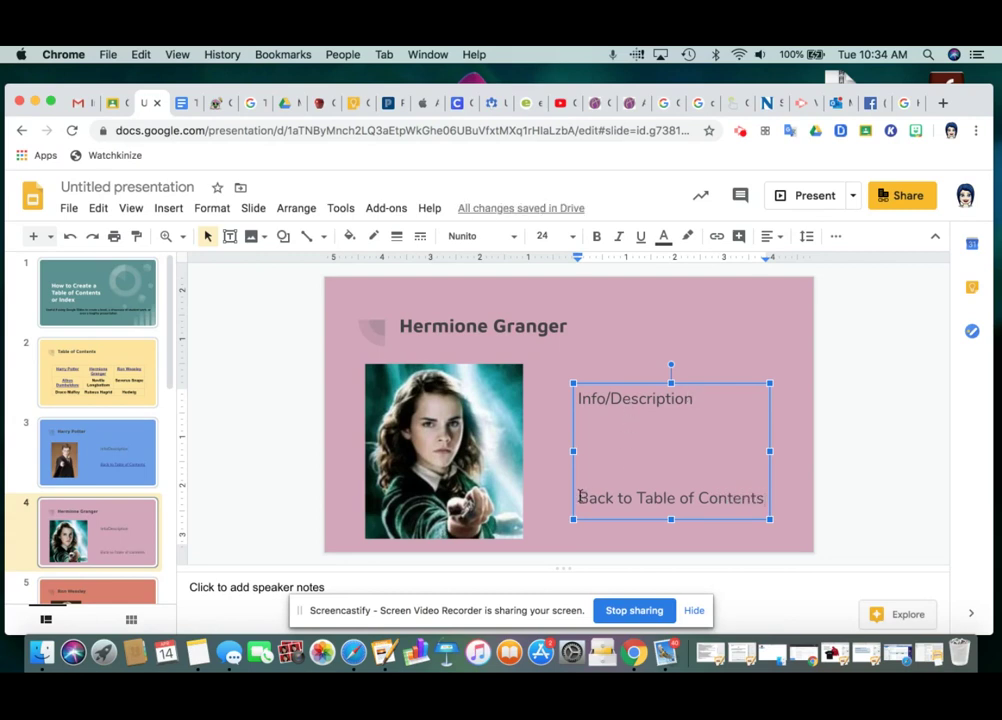
# Link the 'Back to Table of Contents' text to Slide 2: Table of Contents, then select it for copying.
pyautogui.moveTo(579, 497); pyautogui.dragTo(761, 494)
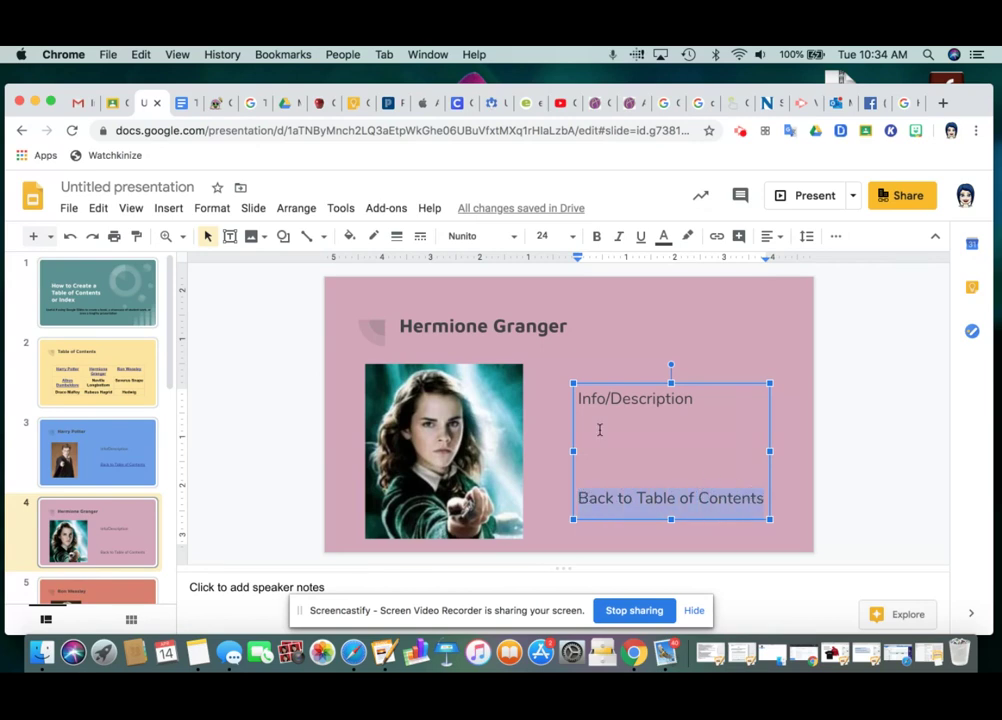
pyautogui.click(168, 214)
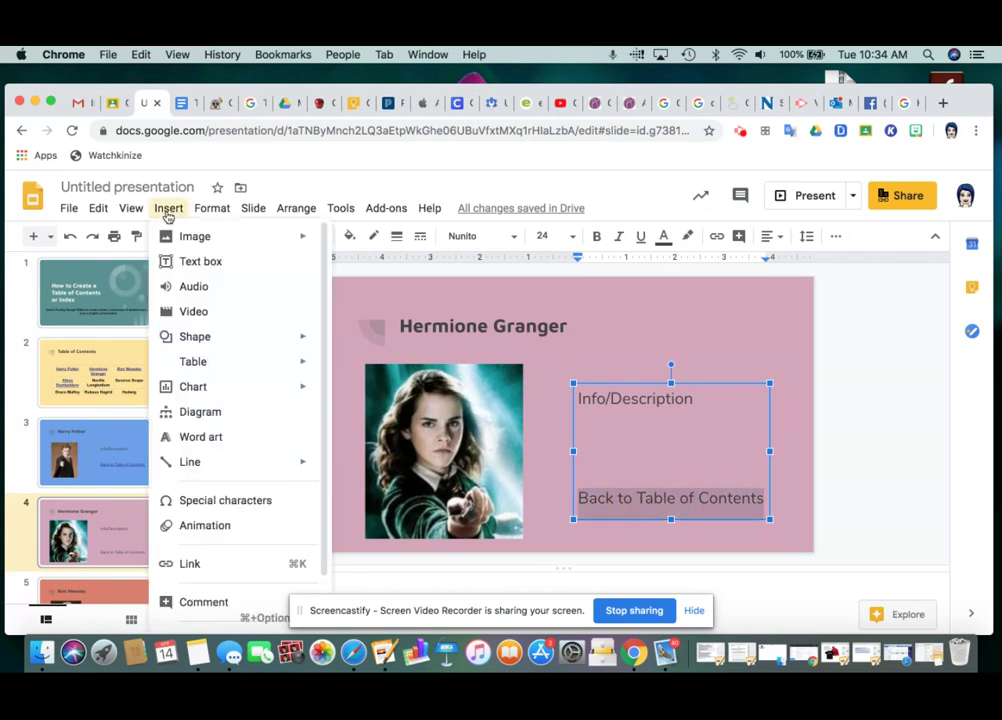
pyautogui.click(206, 563)
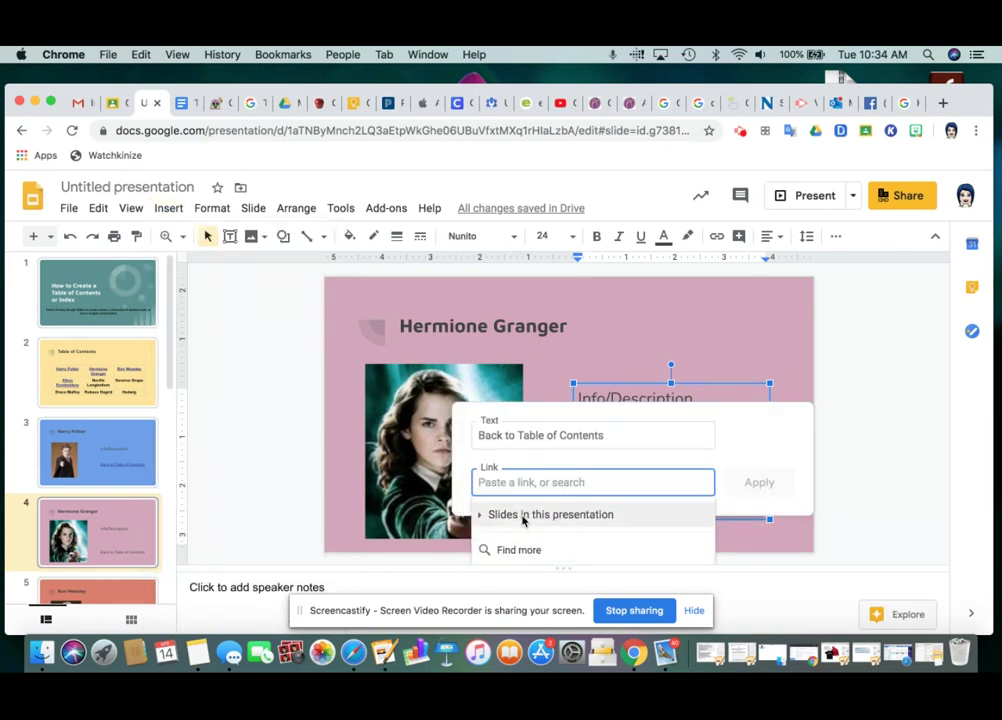
pyautogui.click(523, 517)
pyautogui.scroll(-4, 527, 544)
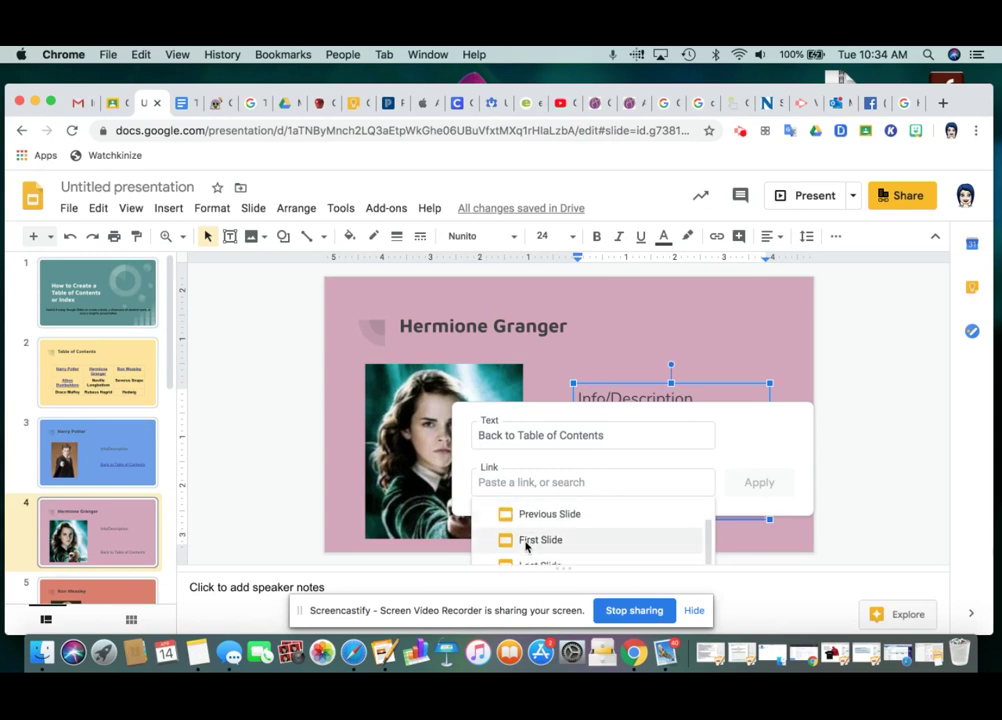
pyautogui.scroll(-1, 530, 540)
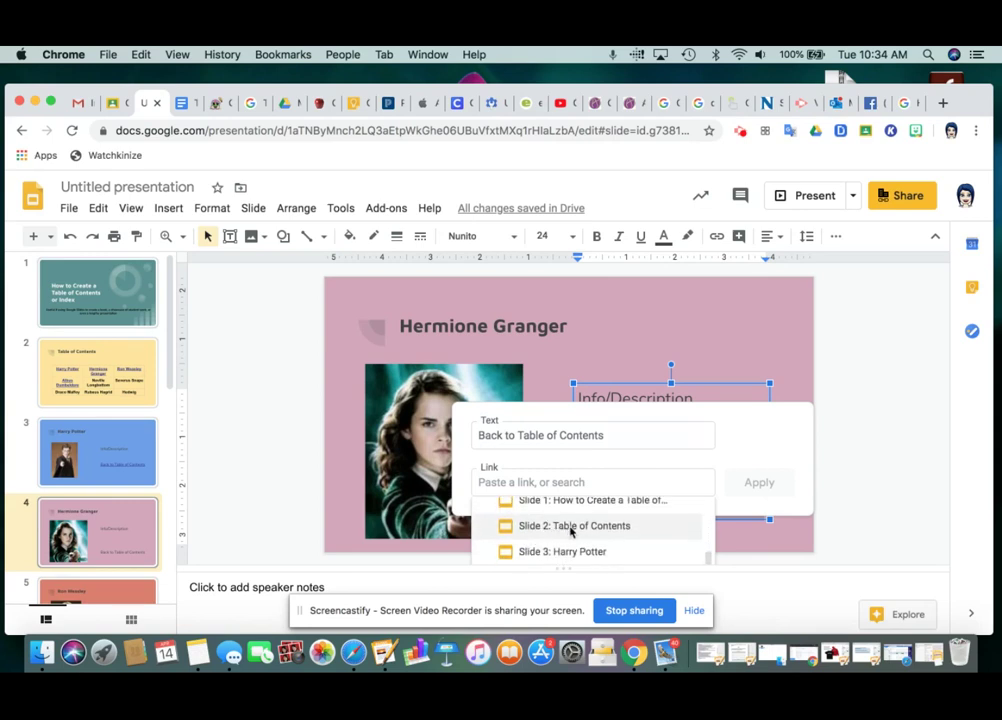
pyautogui.click(572, 526)
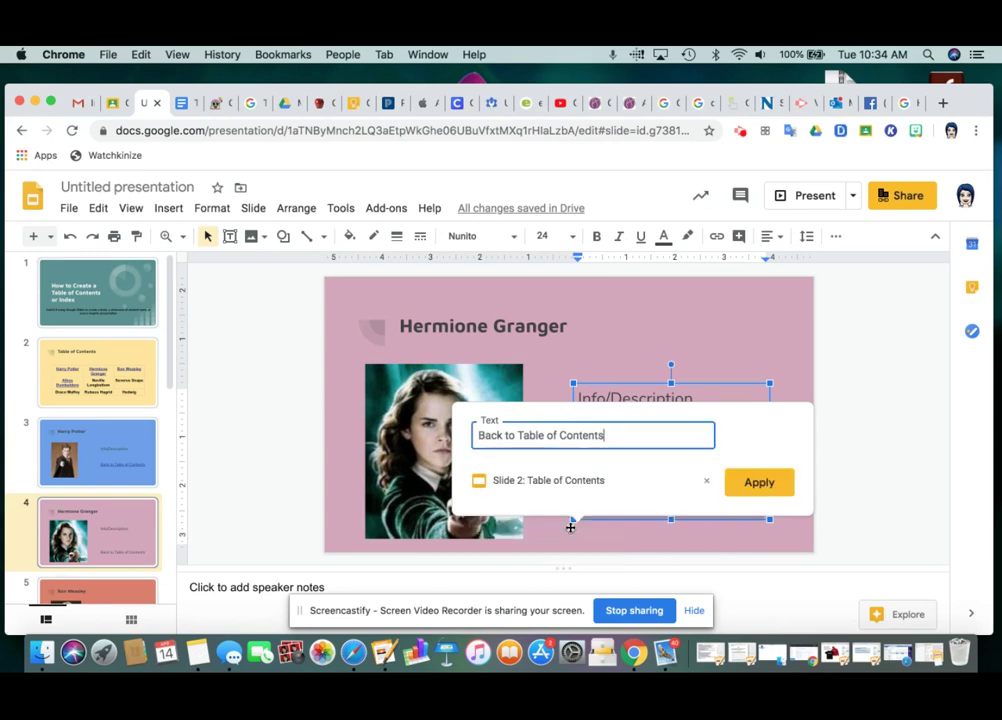
pyautogui.click(756, 483)
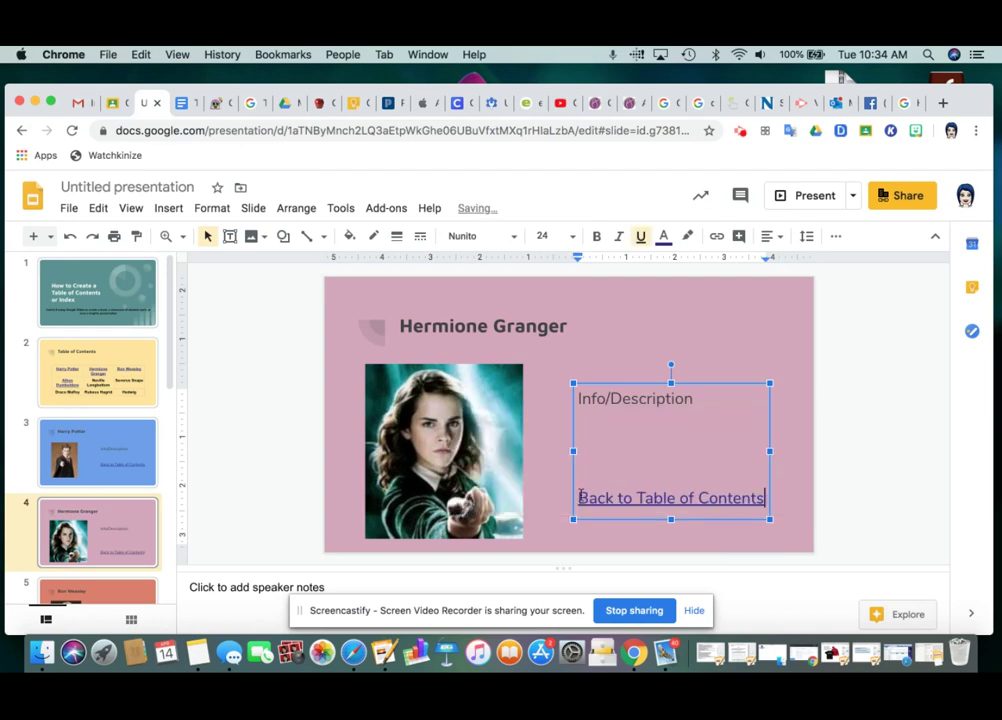
pyautogui.moveTo(578, 498); pyautogui.dragTo(760, 499)
pyautogui.press('super+c')
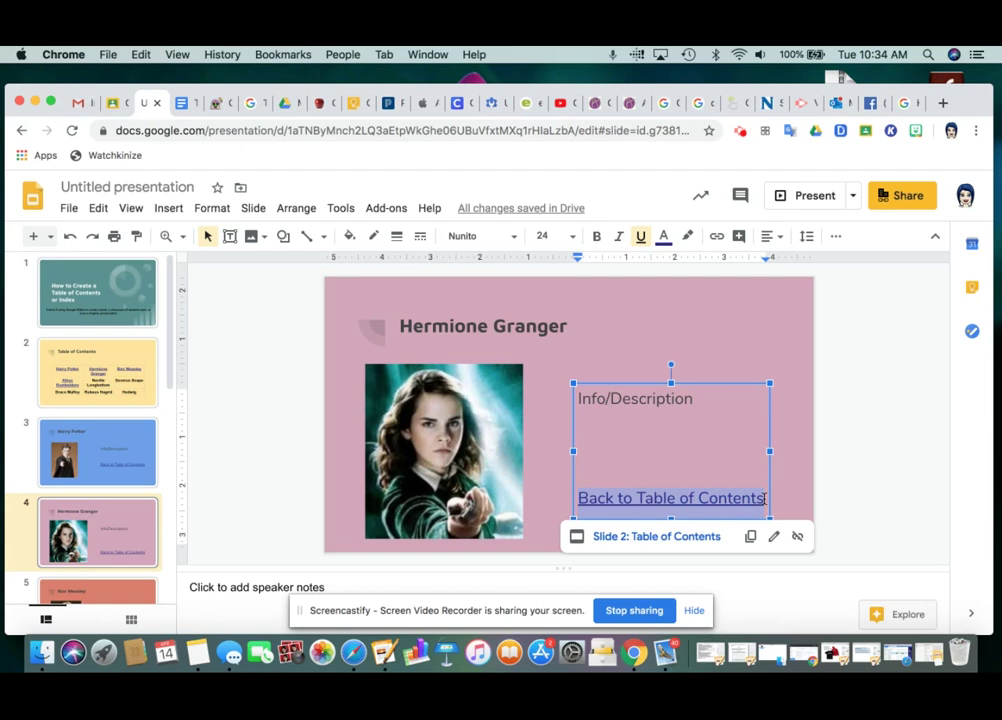
# Paste the linked 'Back to Table of Contents' line under Info/Description on slide 5, Ron Weasley.
pyautogui.click(125, 594)
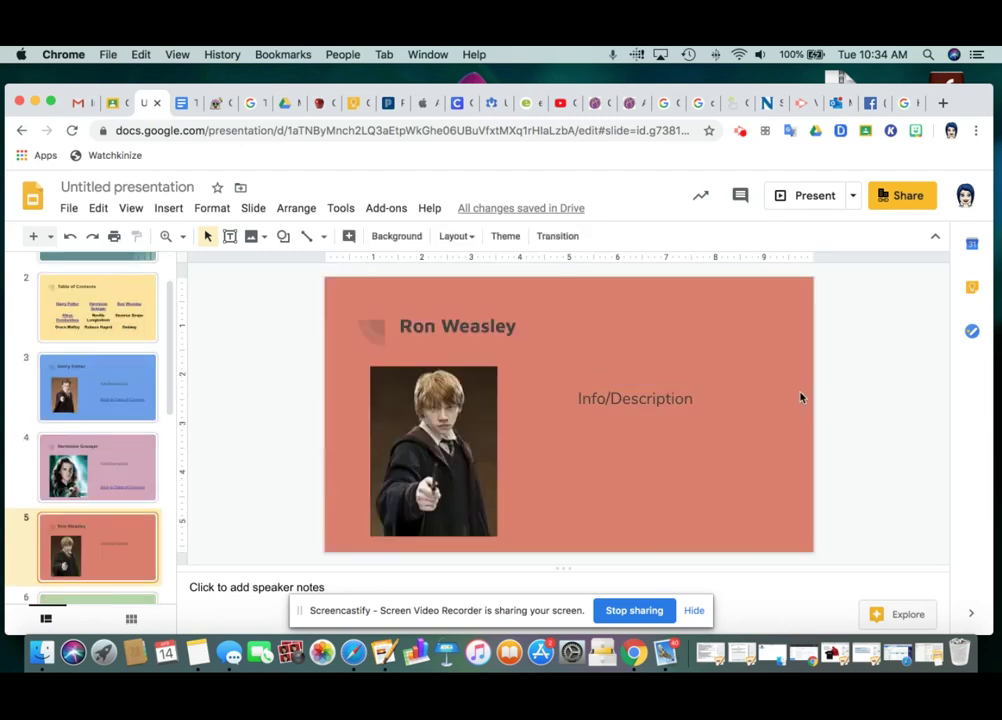
pyautogui.click(690, 397)
pyautogui.press('Return')
pyautogui.press('Return')
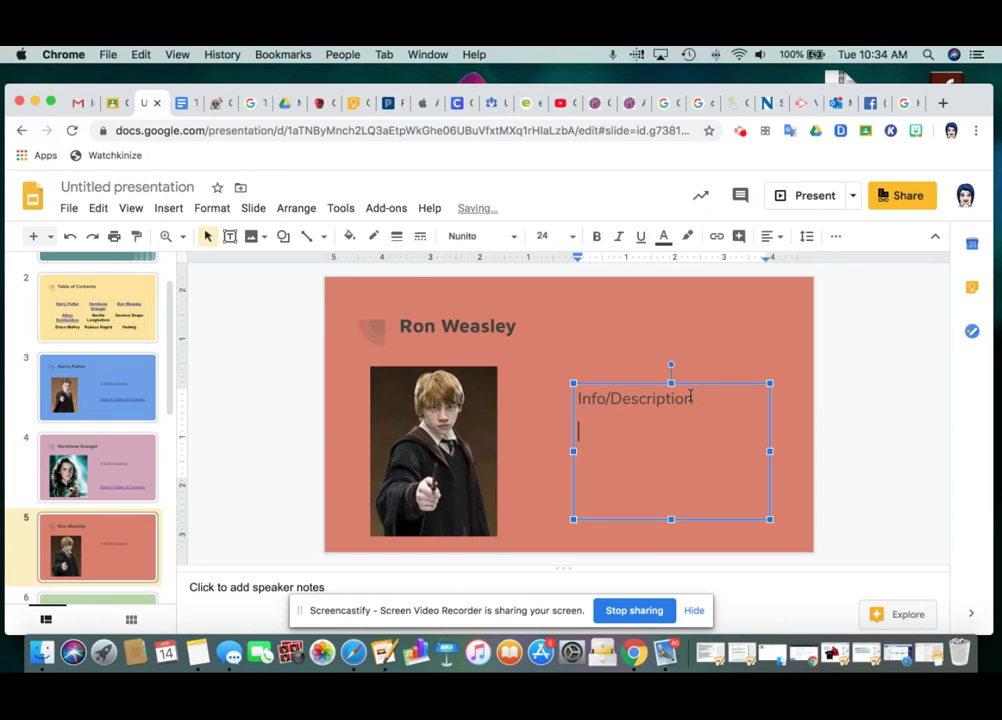
pyautogui.press('super+v')
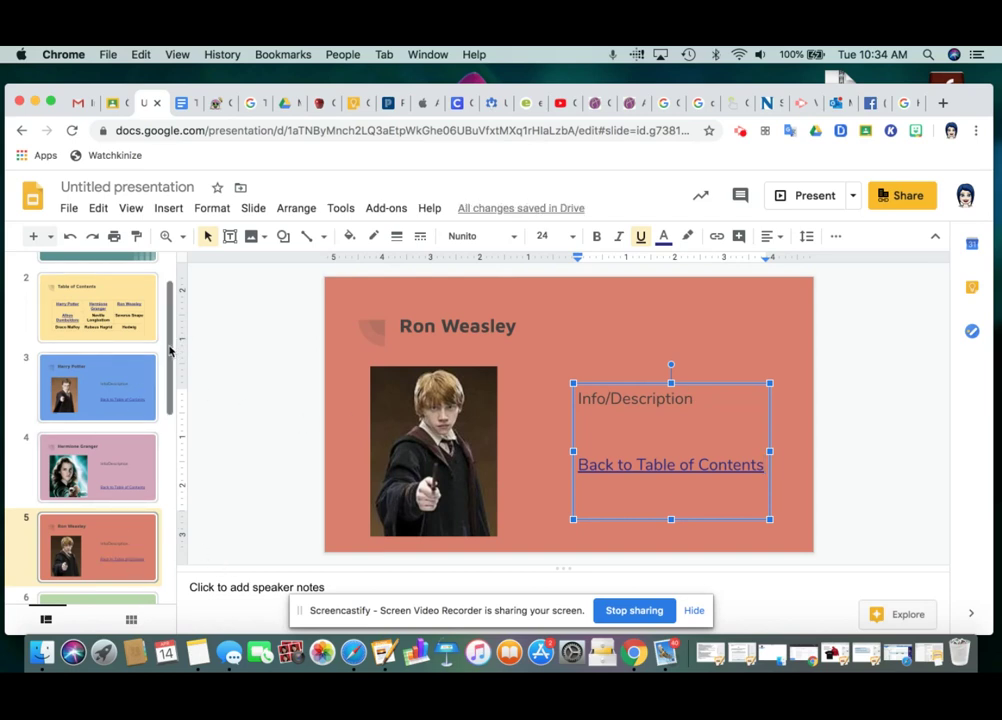
pyautogui.scroll(2, 170, 350)
# Present from the title slide and test the Ron Weasley link and its 'Back to Table of Contents' return.
pyautogui.click(128, 278)
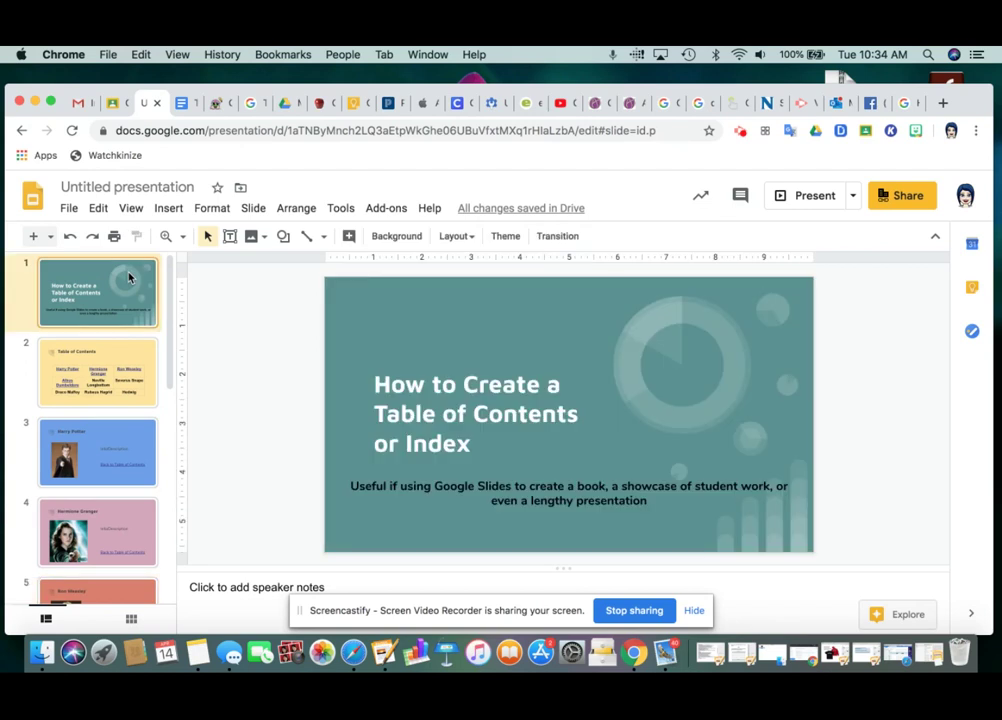
pyautogui.click(130, 208)
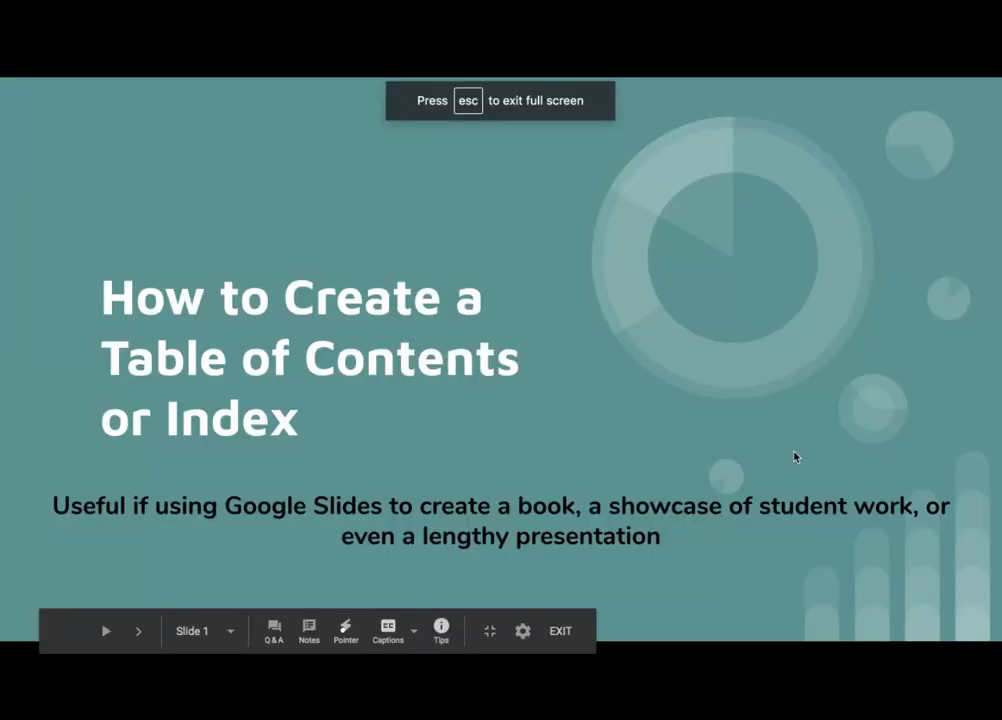
pyautogui.click(794, 457)
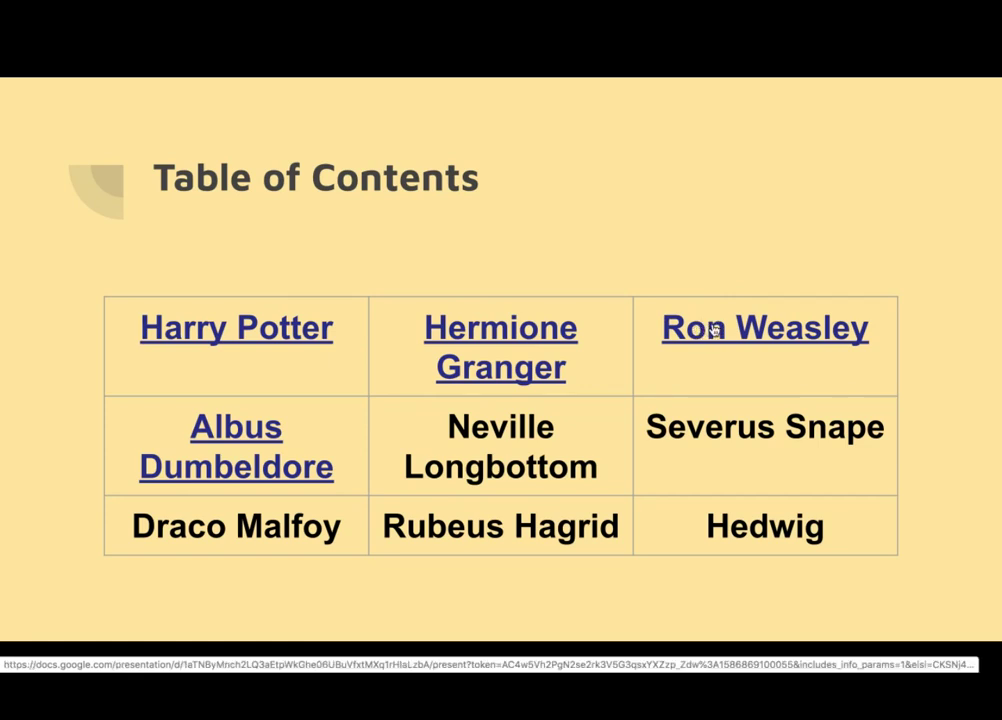
pyautogui.click(713, 330)
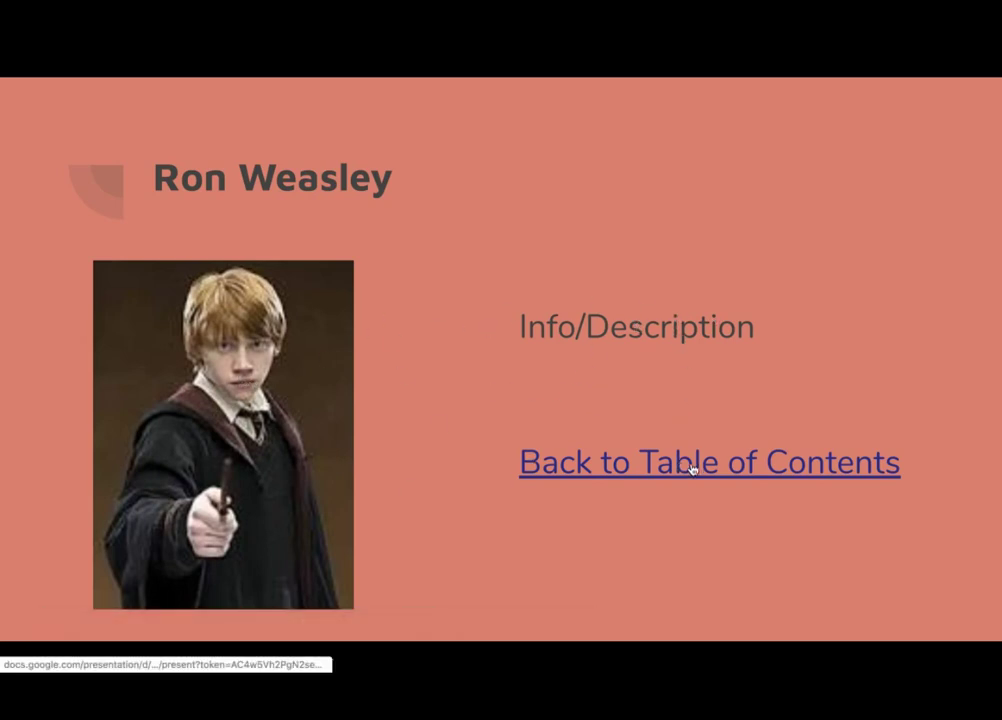
pyautogui.click(690, 466)
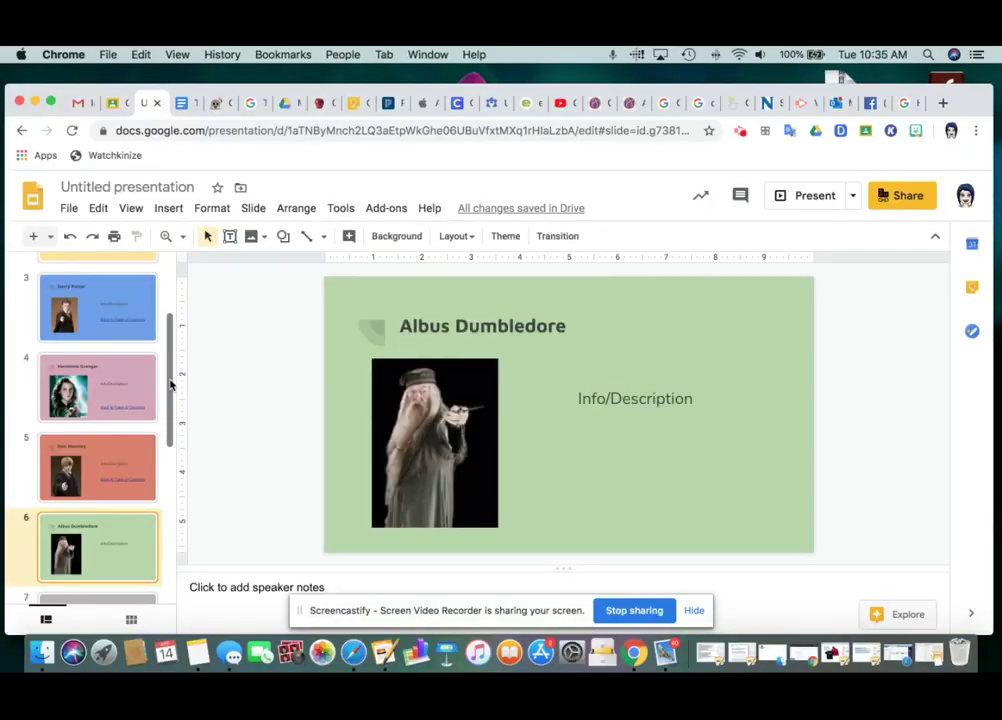
# Scroll the slide filmstrip back up to the top of the deck.
pyautogui.moveTo(171, 383); pyautogui.dragTo(192, 268)
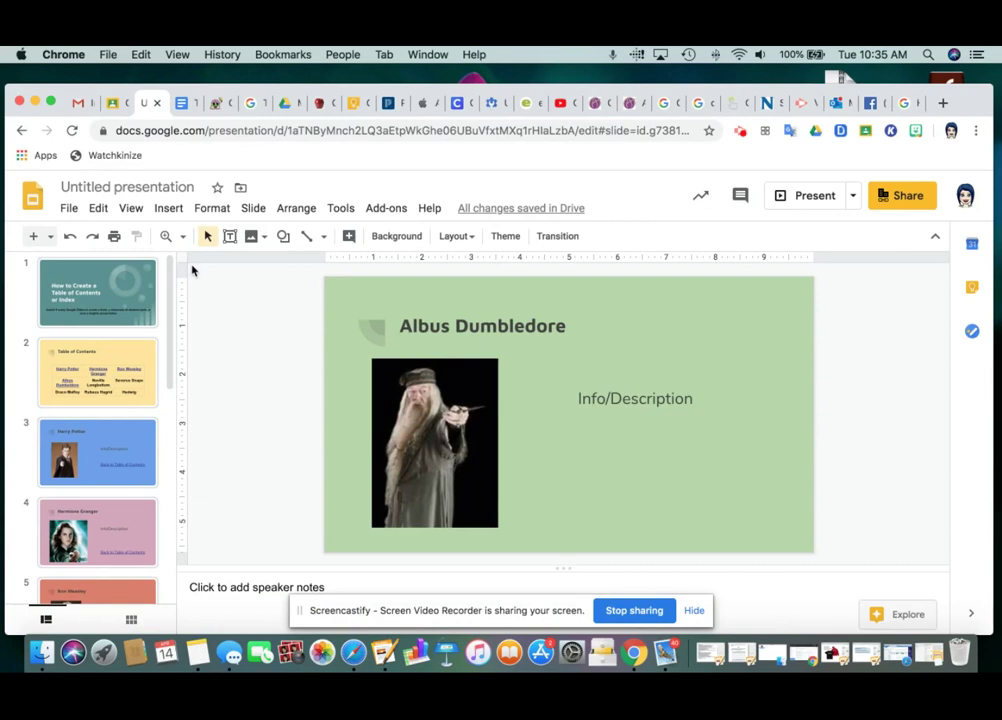